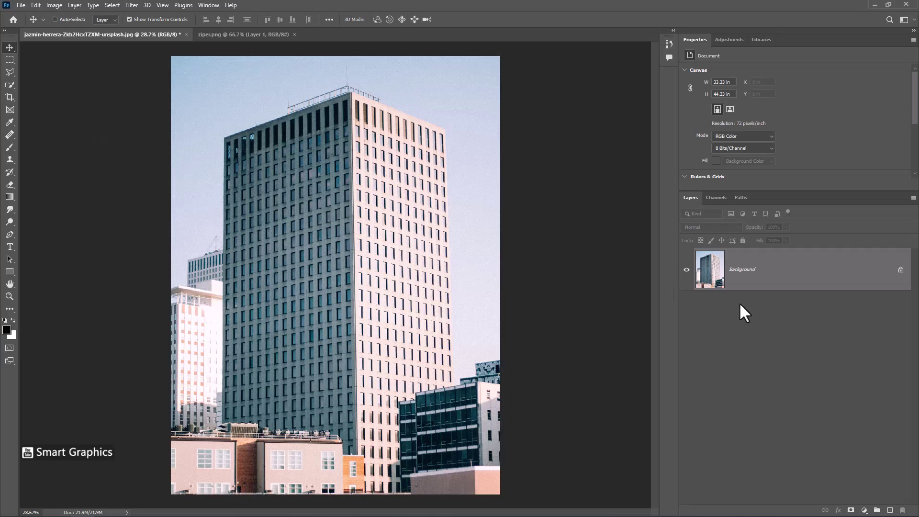
# Duplicate the Background layer and bring the zipper from ziper.png into the building photo
pyautogui.moveTo(856, 282); pyautogui.dragTo(890, 509)
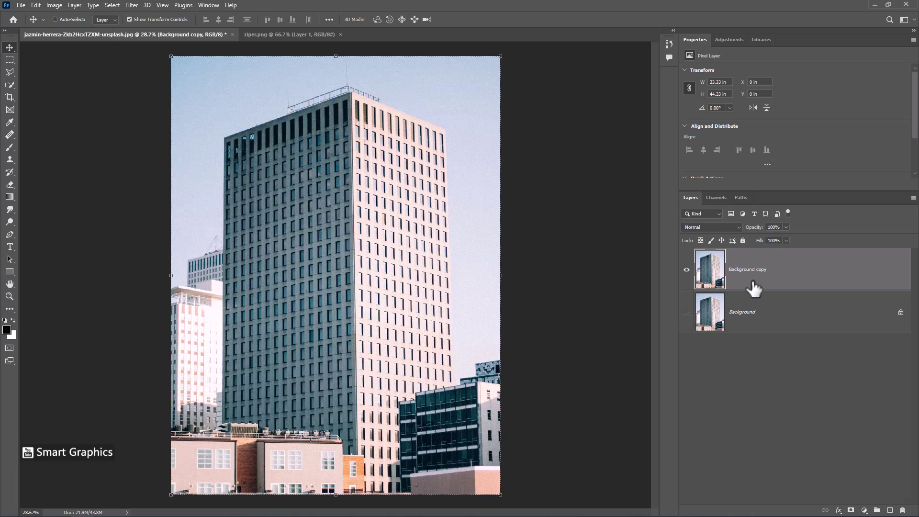
pyautogui.click(267, 34)
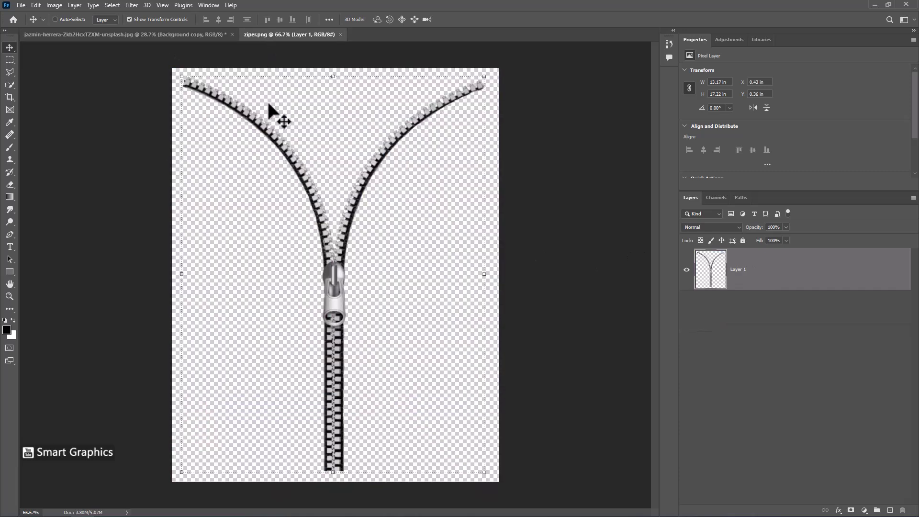
pyautogui.moveTo(269, 101); pyautogui.dragTo(357, 225)
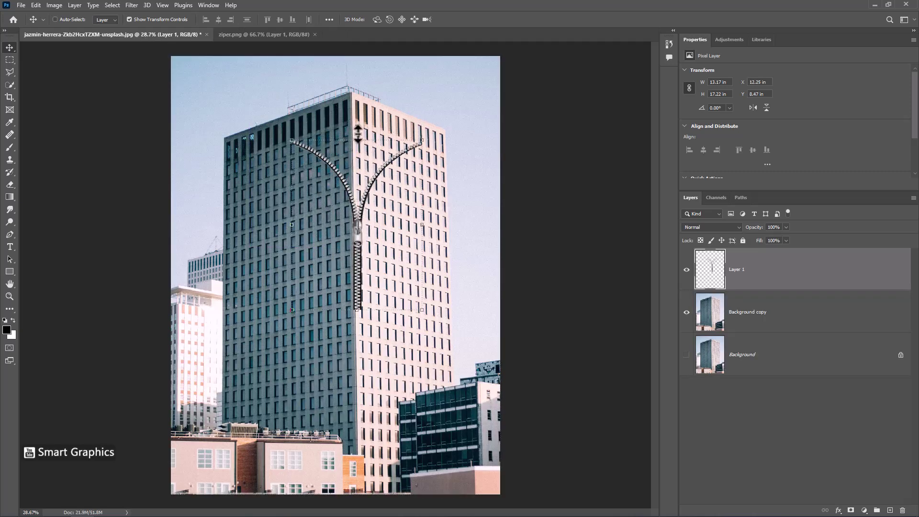
# Stretch the zipper to about 111% height, nudge it onto the front corner, and commit
pyautogui.hotkey('ctrl', 't')
pyautogui.moveTo(356, 140); pyautogui.dragTo(356, 122)
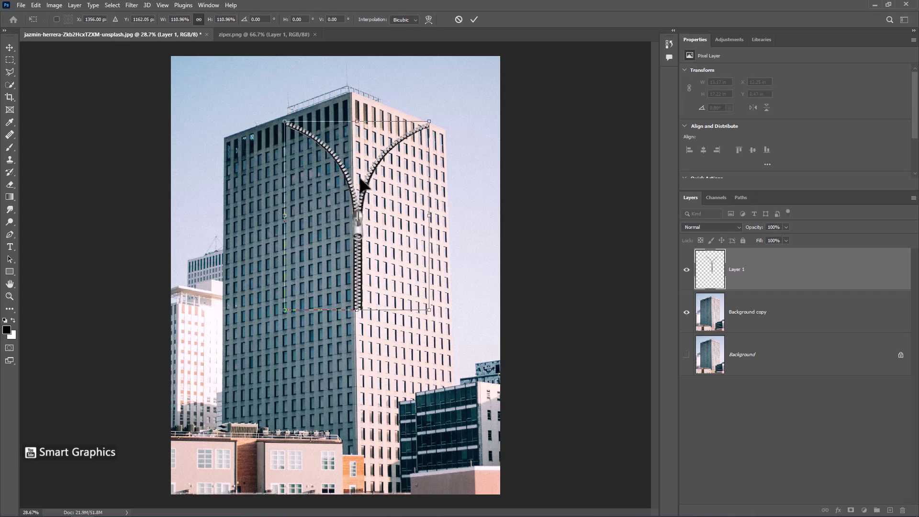
pyautogui.moveTo(358, 174); pyautogui.dragTo(357, 180)
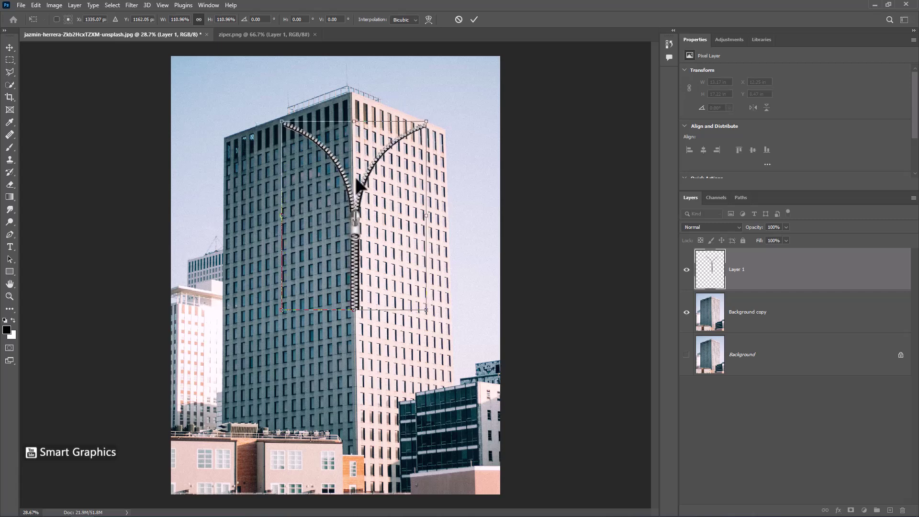
pyautogui.click(475, 19)
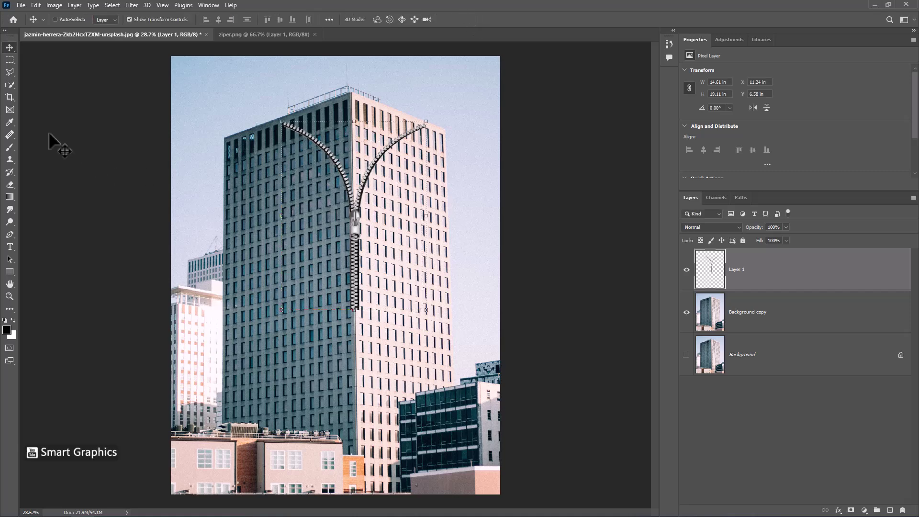
# Lasso the right face above the zipper on Background copy and cut-paste it to its own layer
pyautogui.moveTo(7, 69)
pyautogui.mouseDown()
pyautogui.moveTo(43, 87)
pyautogui.moveTo(61, 82)
pyautogui.mouseUp()
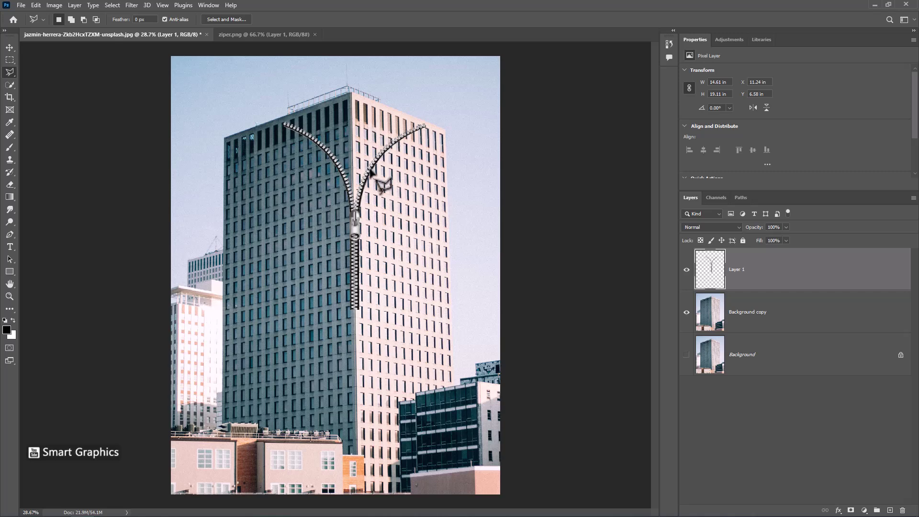
pyautogui.click(356, 312)
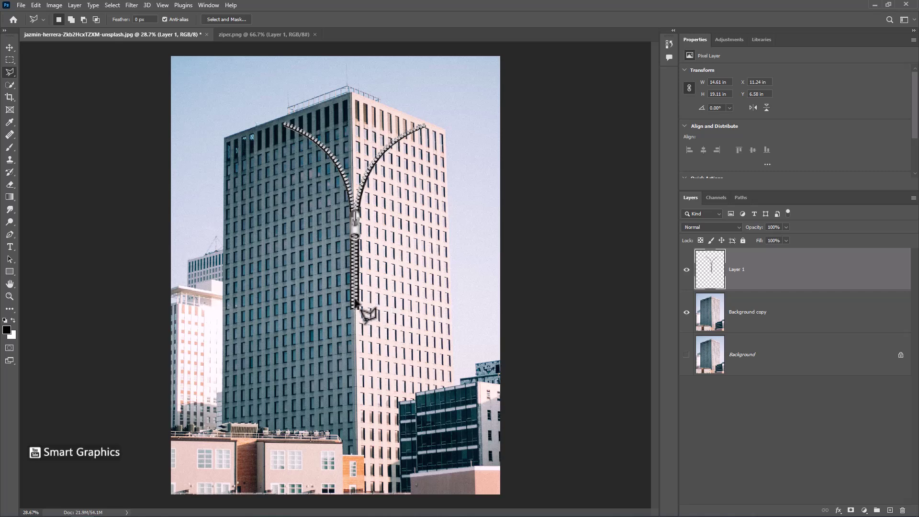
pyautogui.click(352, 87)
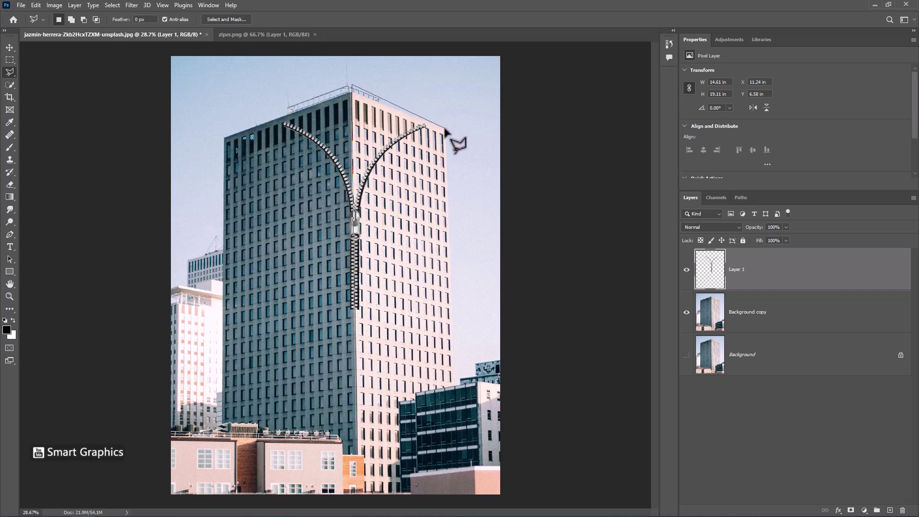
pyautogui.click(445, 129)
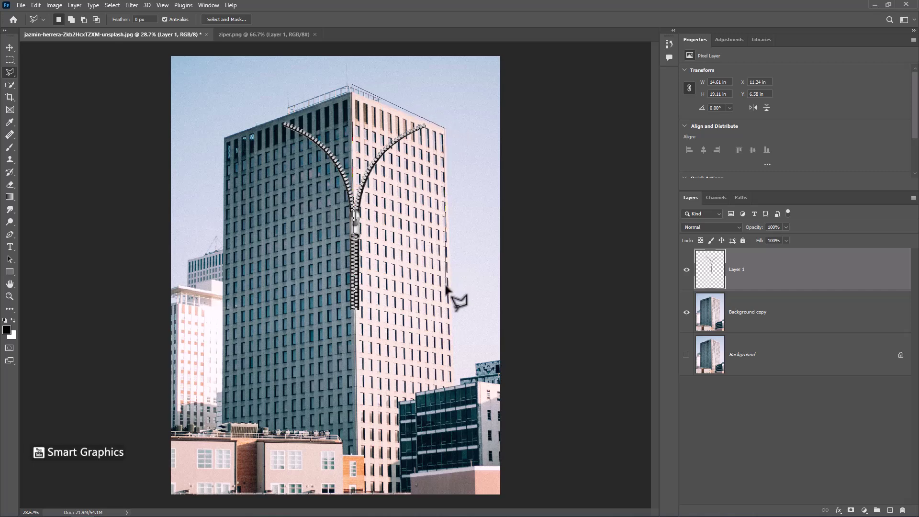
pyautogui.doubleClick(451, 324)
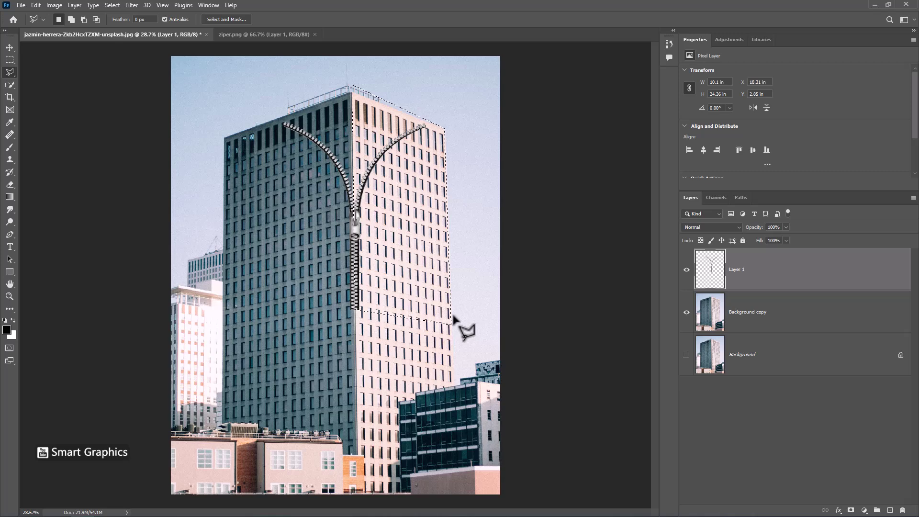
pyautogui.click(765, 318)
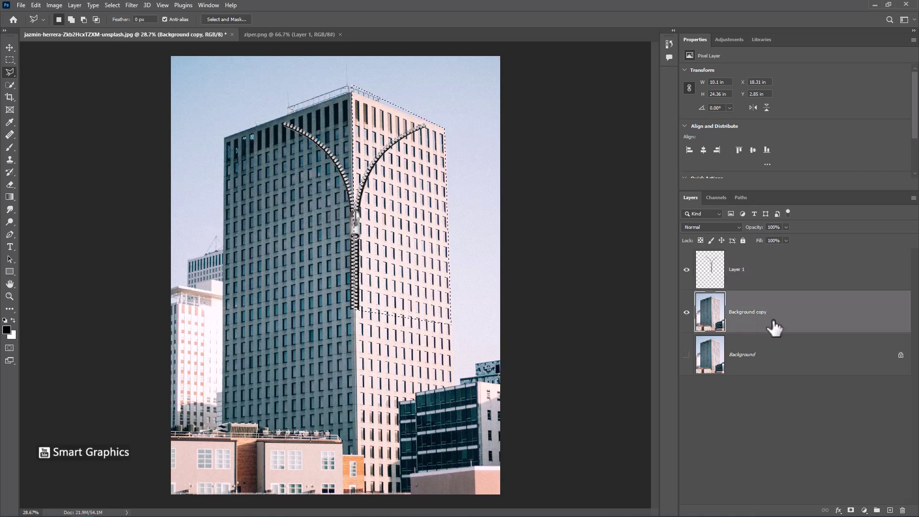
pyautogui.hotkey('ctrl', 'x')
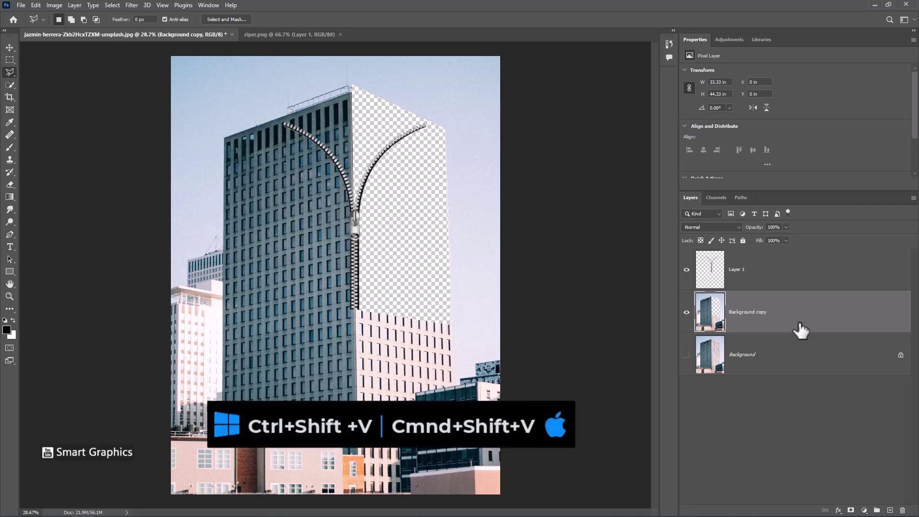
pyautogui.hotkey('ctrl', 'shift', 'v')
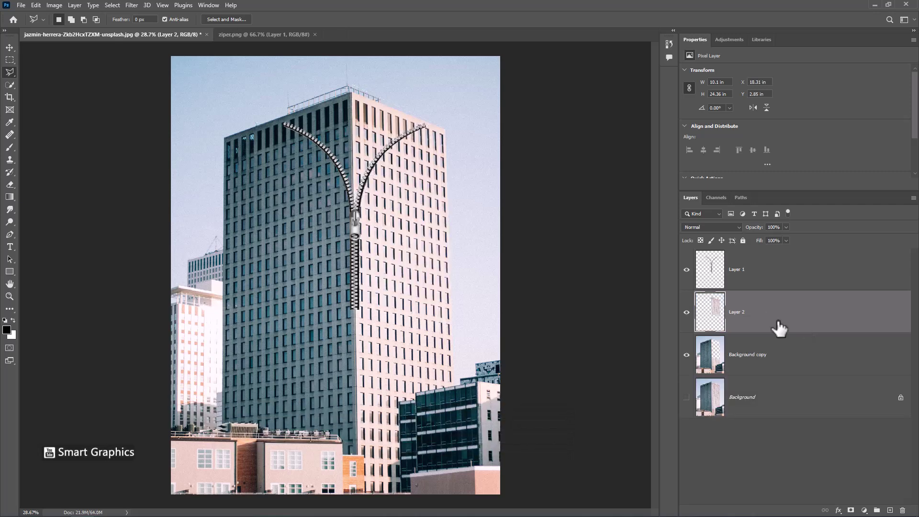
# Lasso the left face above the zipper on Background copy and cut-paste it to a new layer
pyautogui.click(745, 368)
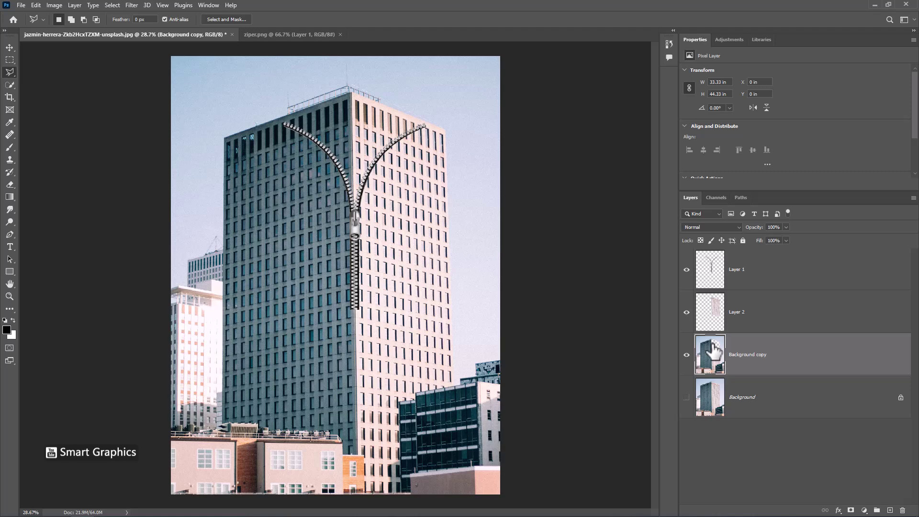
pyautogui.click(356, 310)
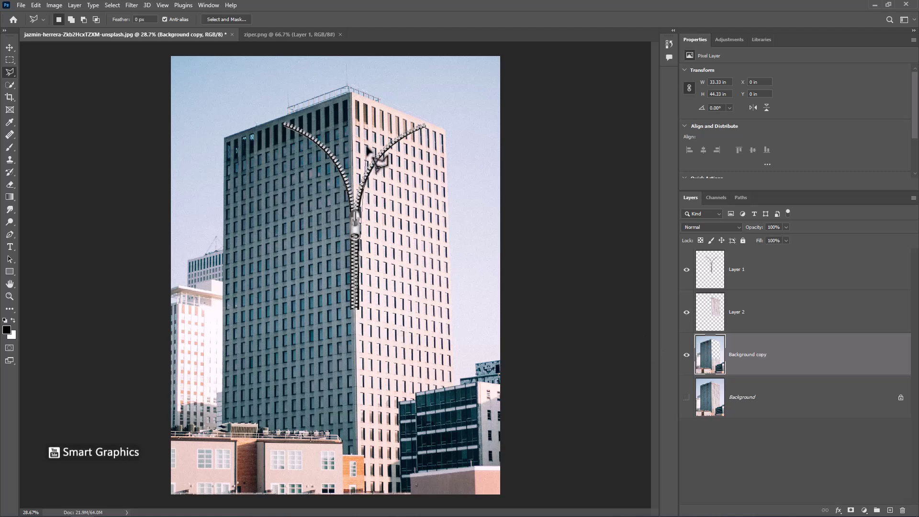
pyautogui.click(351, 84)
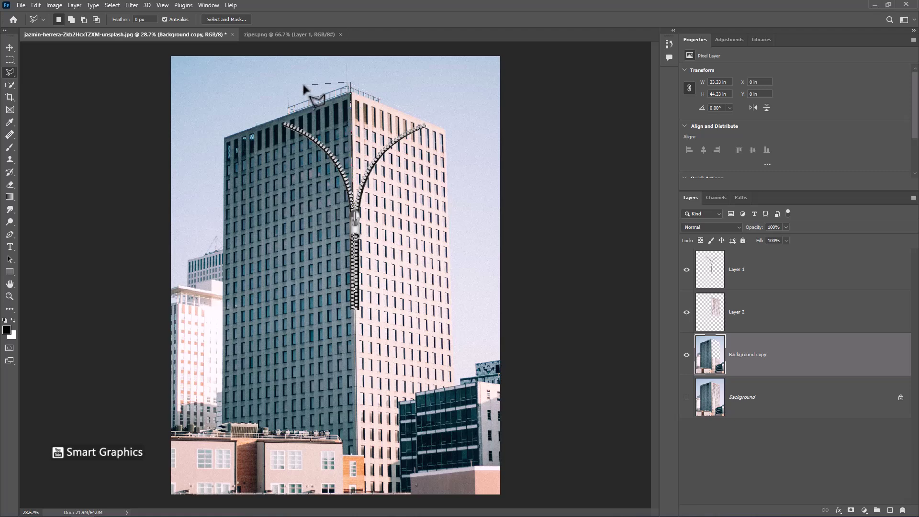
pyautogui.click(224, 138)
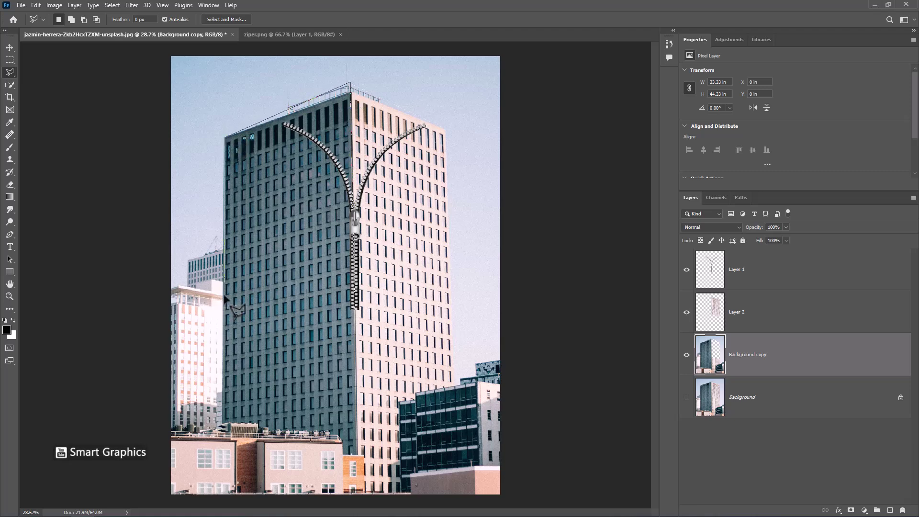
pyautogui.click(224, 327)
pyautogui.click(355, 310)
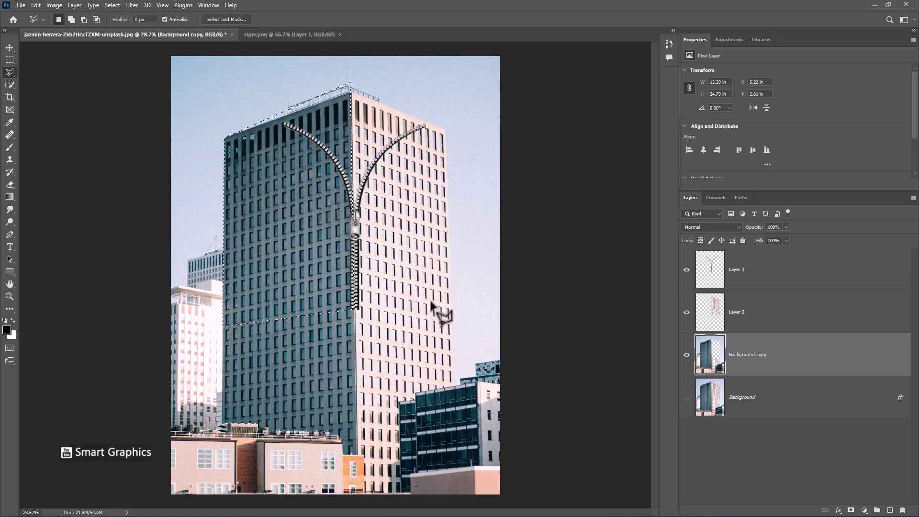
pyautogui.hotkey('ctrl', 'x')
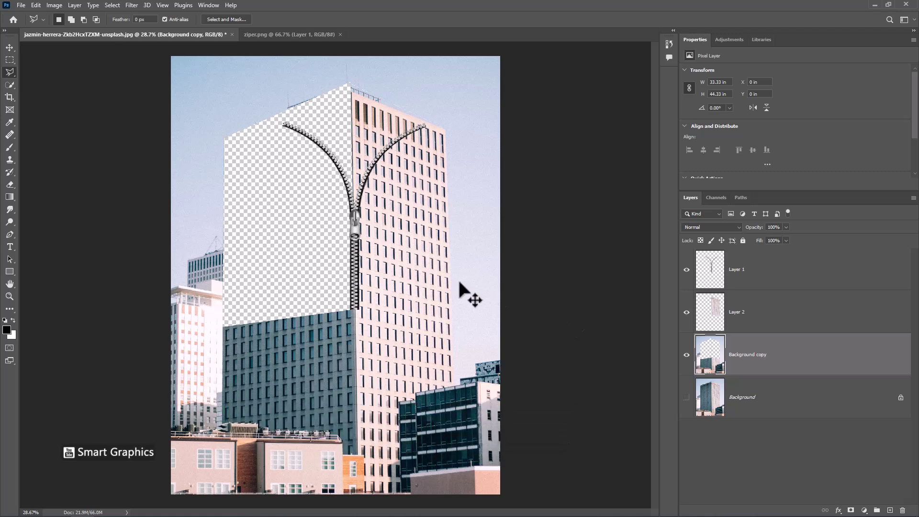
pyautogui.hotkey('ctrl', 'shift', 'v')
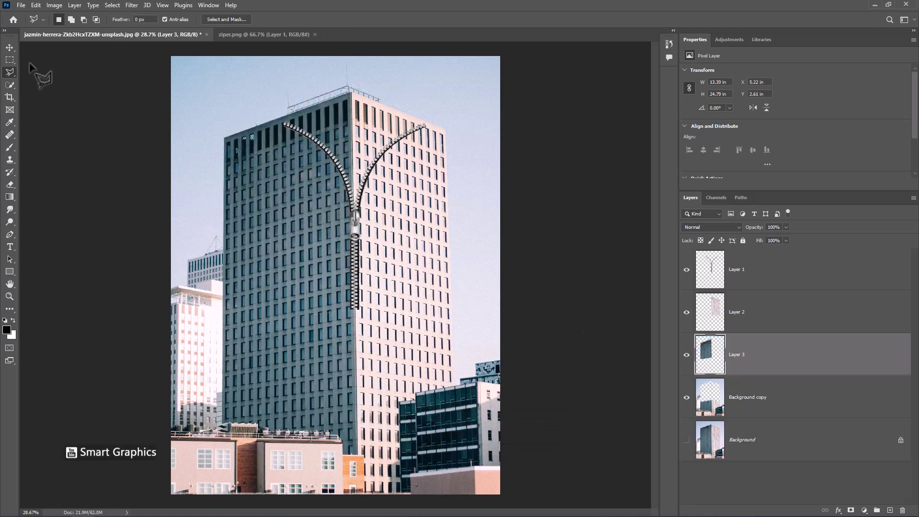
# Warp Layer 3 so its top corner curls outward from the zipper
pyautogui.hotkey('ctrl', 't')
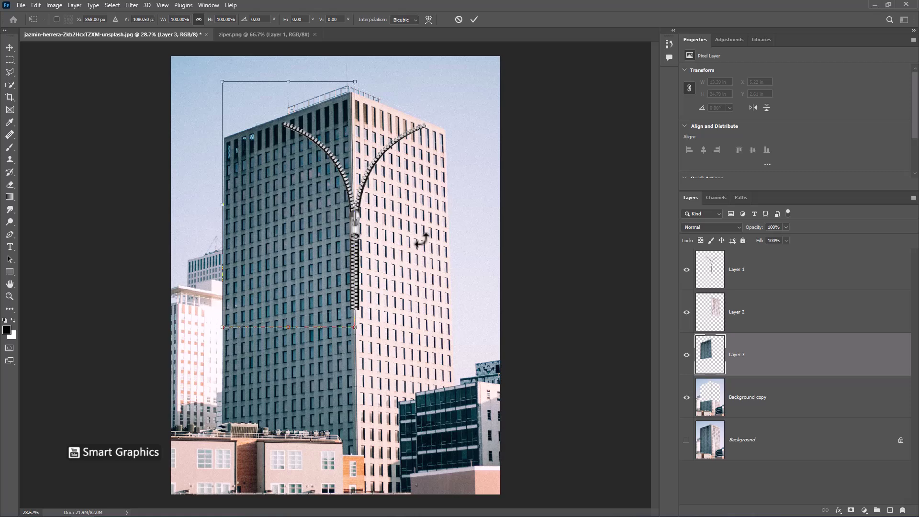
pyautogui.rightClick(326, 154)
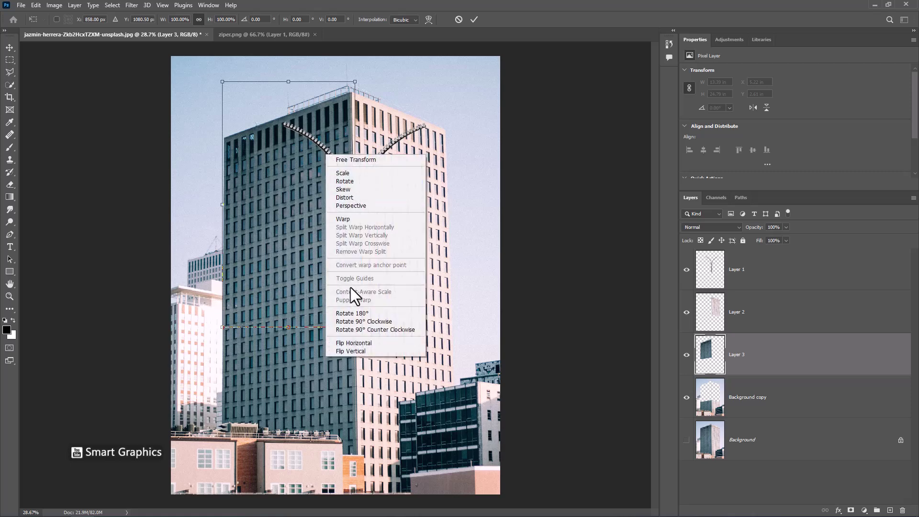
pyautogui.click(346, 218)
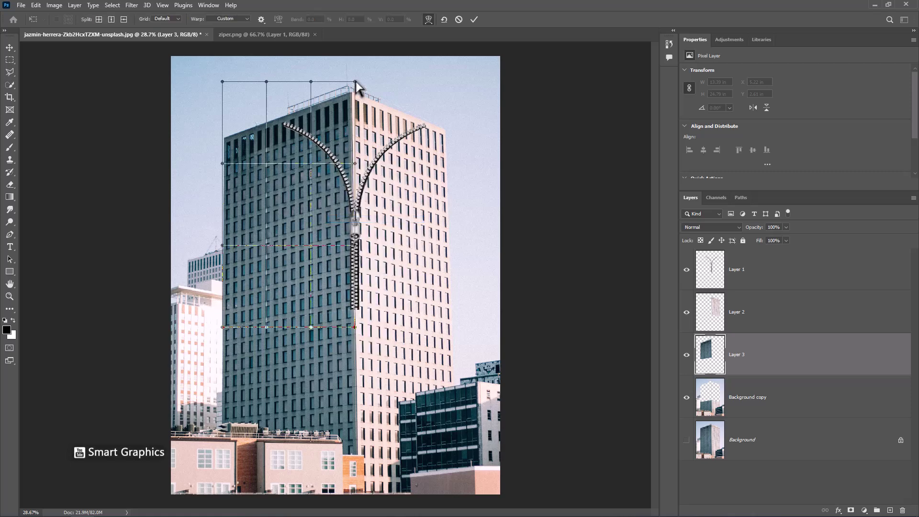
pyautogui.moveTo(356, 82); pyautogui.dragTo(292, 109)
pyautogui.moveTo(362, 164); pyautogui.dragTo(377, 162)
pyautogui.moveTo(311, 82); pyautogui.dragTo(293, 107)
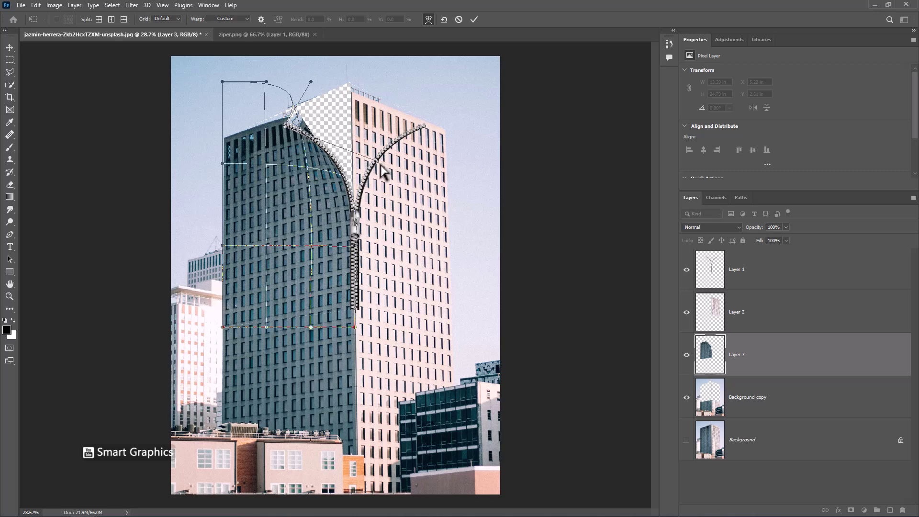
pyautogui.click(474, 20)
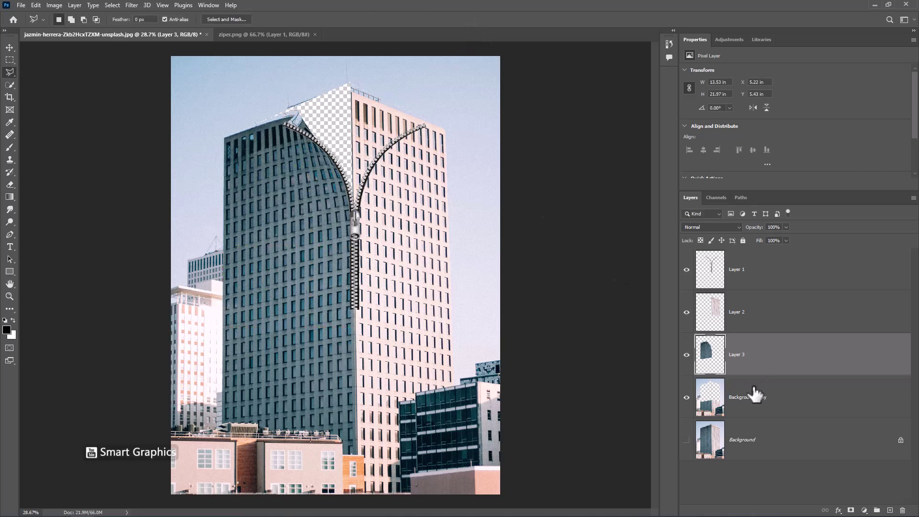
# Warp Layer 2, the right building half, so its top bends outward to match
pyautogui.click(757, 321)
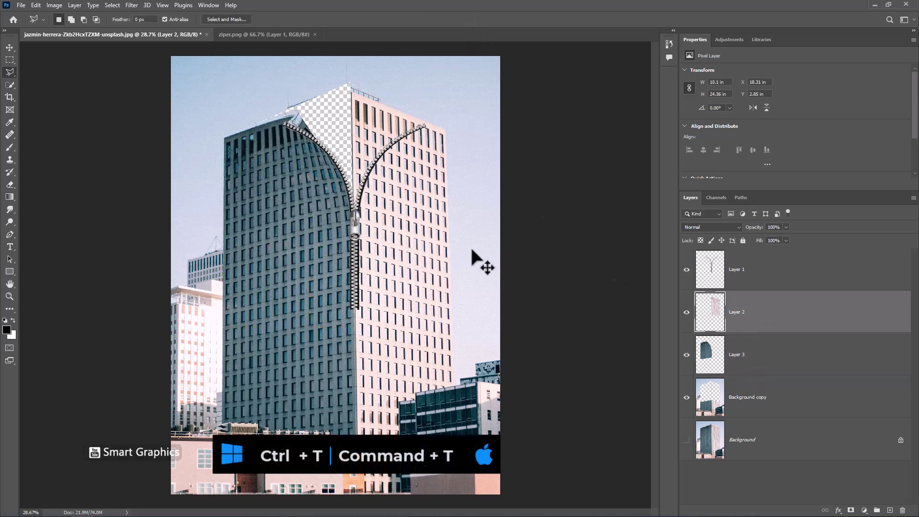
pyautogui.hotkey('ctrl', 't')
pyautogui.rightClick(369, 116)
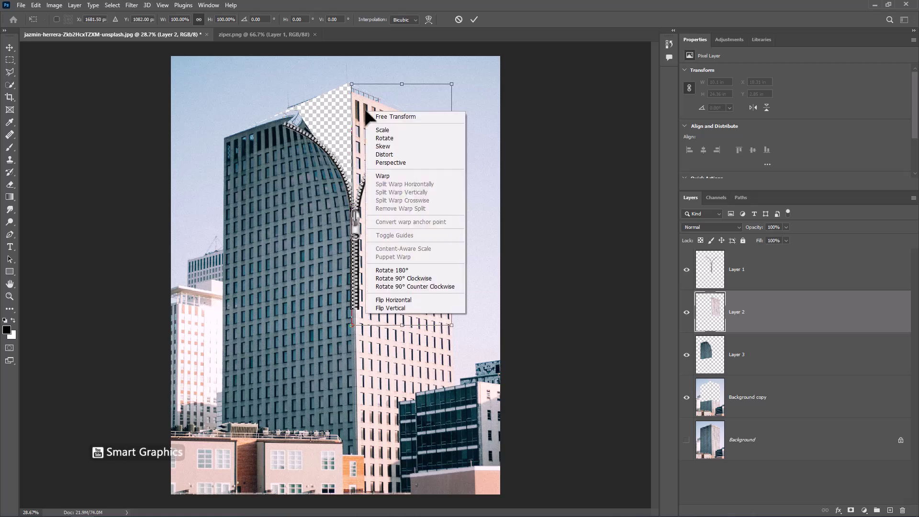
pyautogui.click(378, 179)
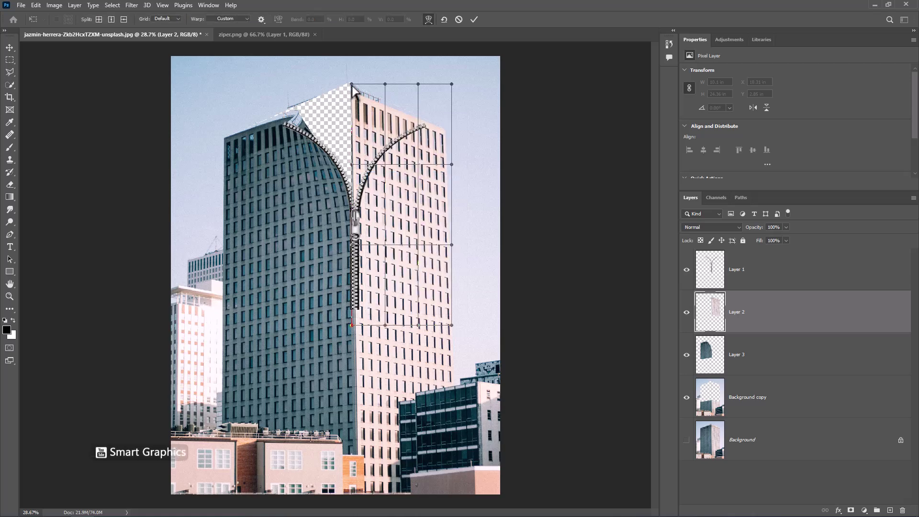
pyautogui.moveTo(353, 88); pyautogui.dragTo(425, 96)
pyautogui.moveTo(357, 165); pyautogui.dragTo(343, 145)
pyautogui.moveTo(423, 127); pyautogui.dragTo(428, 136)
pyautogui.click(474, 19)
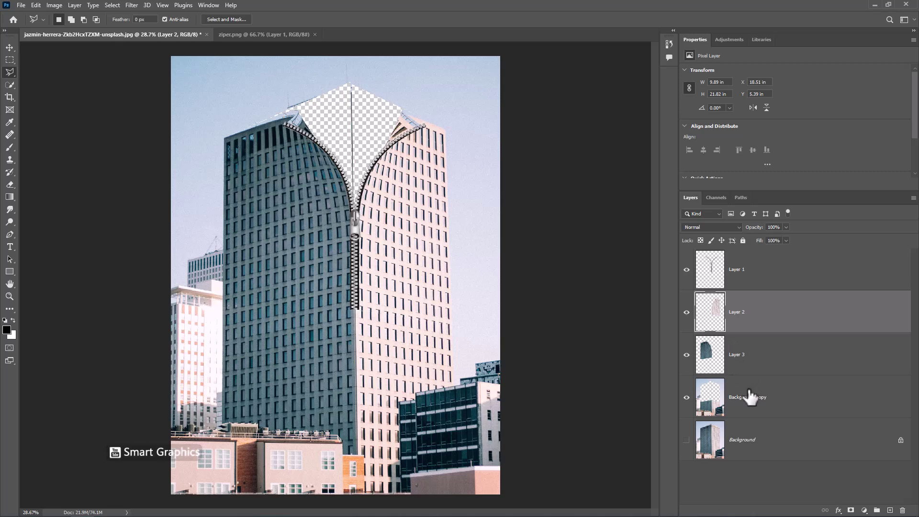
# Heal the transparent gap with sampled sky on Background copy, then toggle Background to compare
pyautogui.click(745, 402)
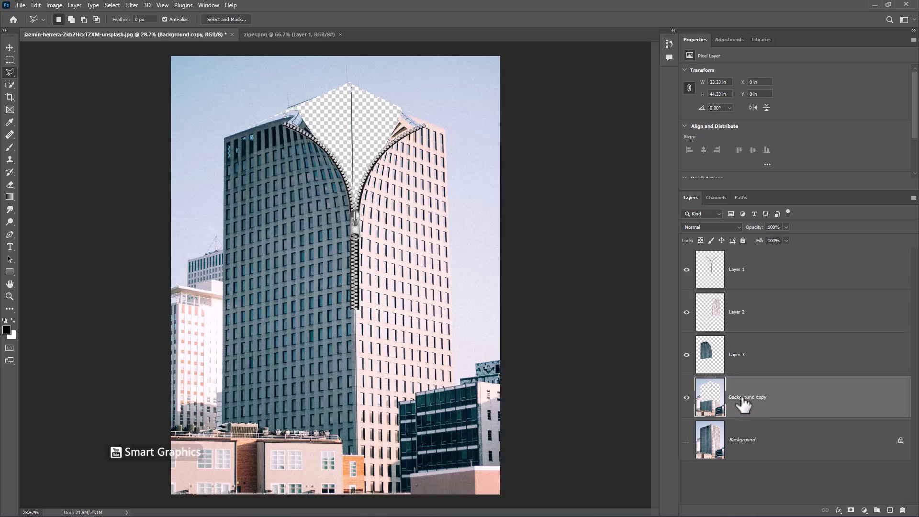
pyautogui.click(7, 136)
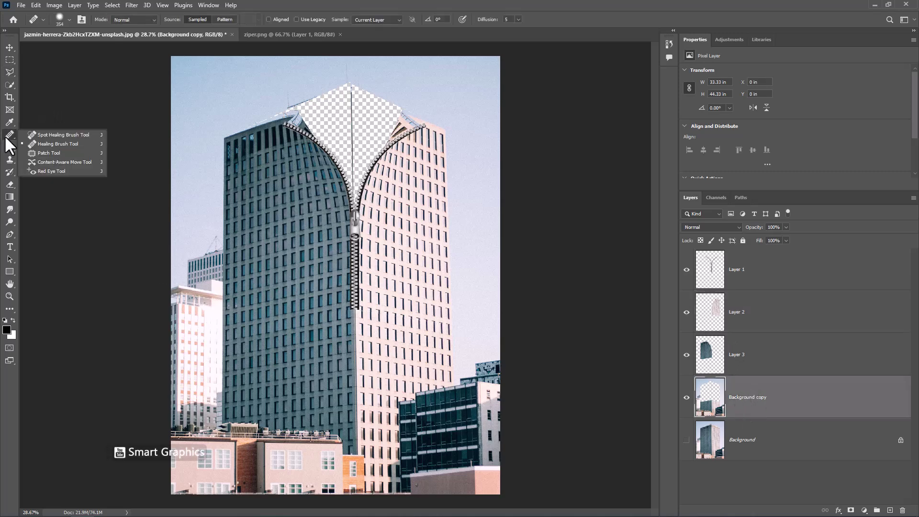
pyautogui.click(50, 144)
pyautogui.rightClick(366, 91)
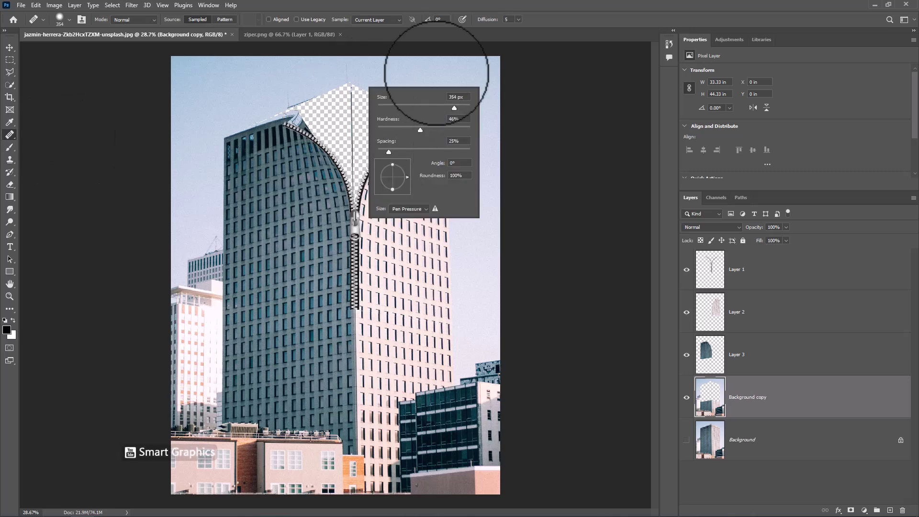
pyautogui.press('Return')
pyautogui.press('alt')
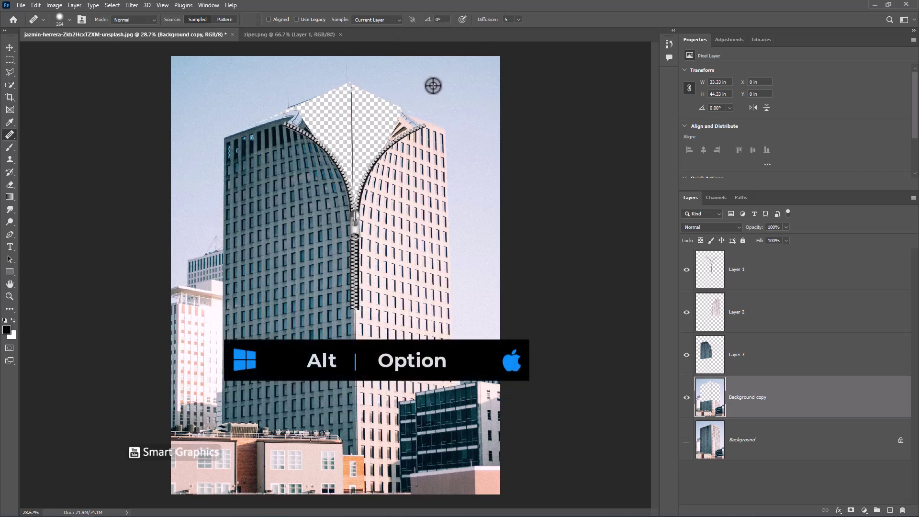
pyautogui.keyDown('alt'); pyautogui.click(433, 85); pyautogui.keyUp('alt')
pyautogui.moveTo(359, 99)
pyautogui.mouseDown()
pyautogui.moveTo(290, 115)
pyautogui.moveTo(406, 112)
pyautogui.moveTo(415, 81)
pyautogui.moveTo(335, 129)
pyautogui.moveTo(289, 108)
pyautogui.moveTo(370, 94)
pyautogui.moveTo(380, 146)
pyautogui.moveTo(367, 116)
pyautogui.moveTo(373, 168)
pyautogui.moveTo(347, 157)
pyautogui.moveTo(383, 88)
pyautogui.moveTo(375, 113)
pyautogui.mouseUp()
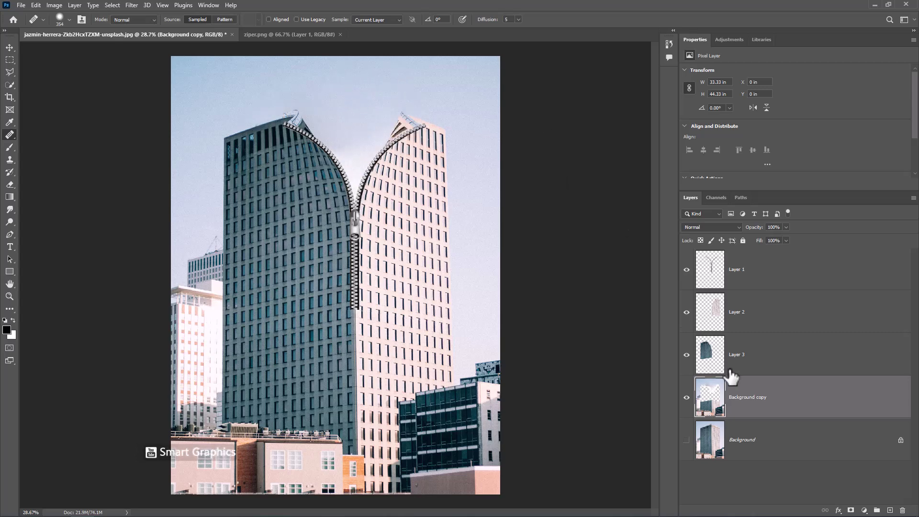
pyautogui.keyDown('alt'); pyautogui.click(687, 440); pyautogui.keyUp('alt')
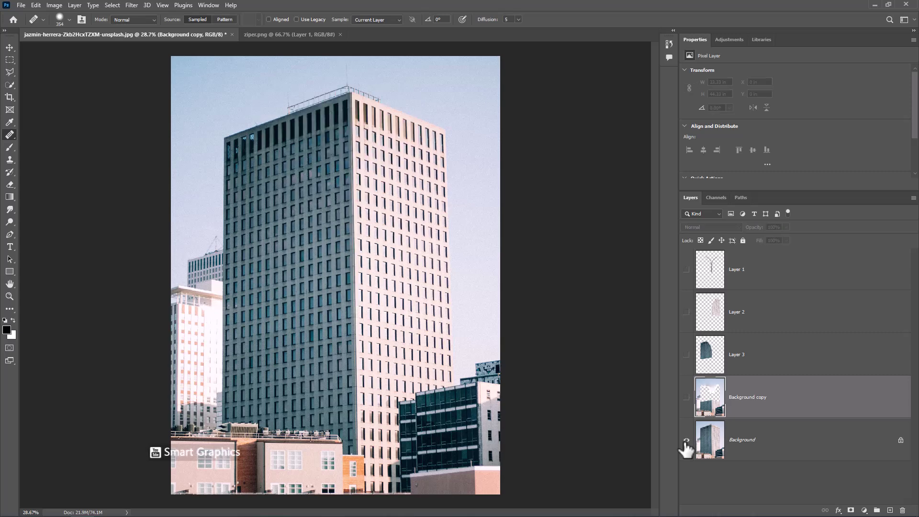
pyautogui.keyDown('alt'); pyautogui.click(687, 440); pyautogui.keyUp('alt')
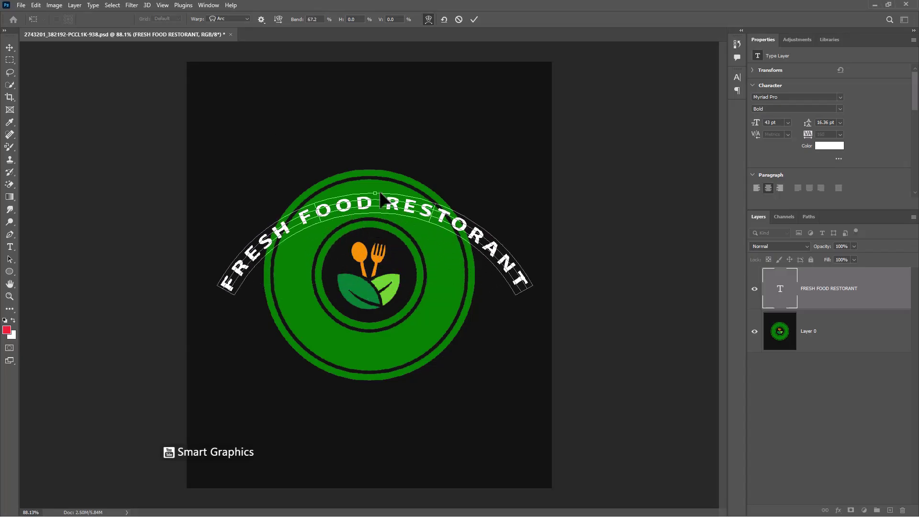
# Reposition the arched restaurant title and increase its warp bend
pyautogui.moveTo(209, 302); pyautogui.dragTo(258, 268)
pyautogui.moveTo(550, 292); pyautogui.dragTo(529, 288)
pyautogui.moveTo(370, 180); pyautogui.dragTo(370, 141)
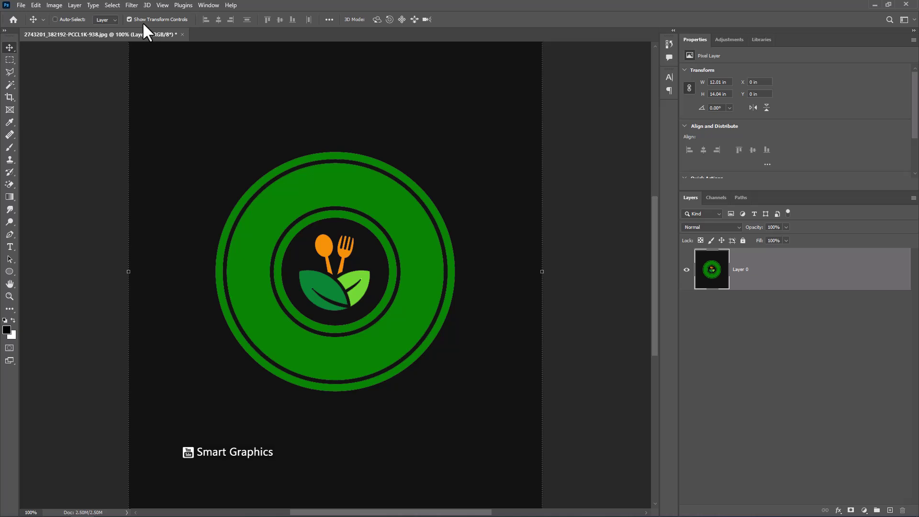
# Show rulers on the logo image and add vertical and horizontal guides crossing at its centre
pyautogui.click(161, 5)
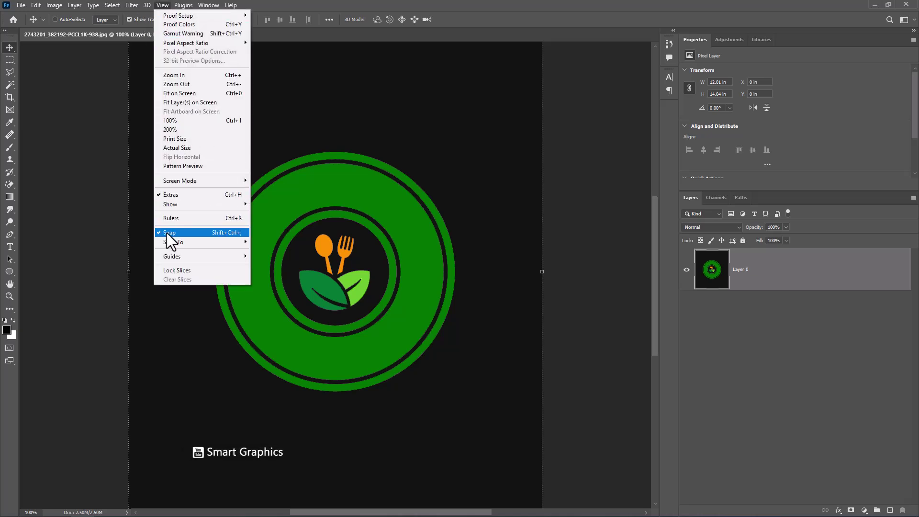
pyautogui.click(177, 220)
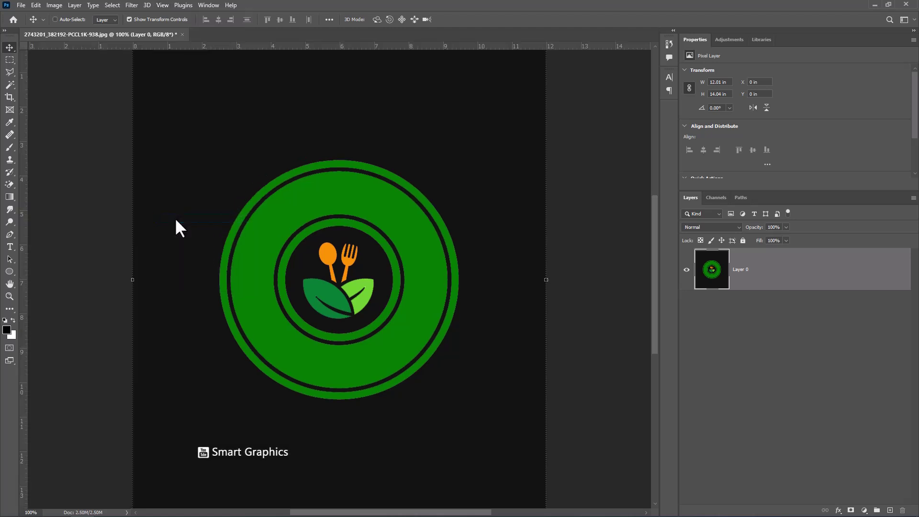
pyautogui.moveTo(22, 297); pyautogui.dragTo(337, 337)
pyautogui.moveTo(370, 77); pyautogui.dragTo(347, 280)
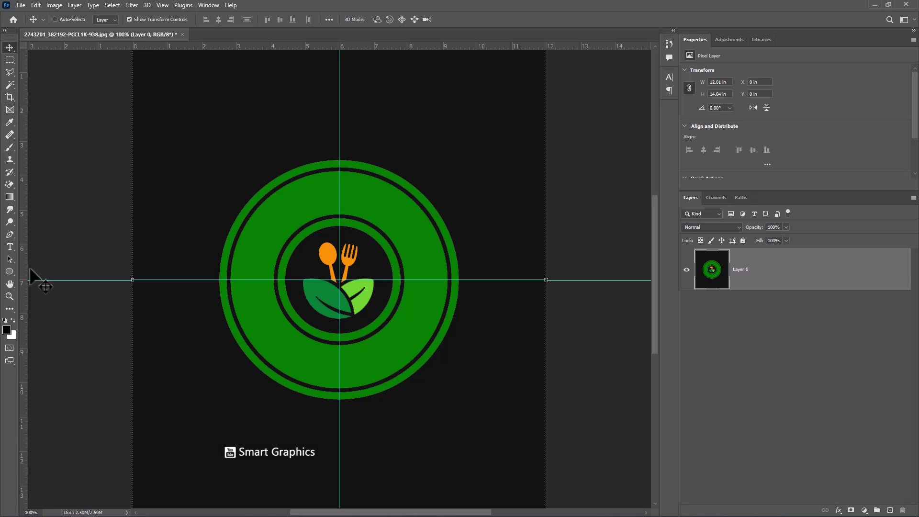
# Draw a circular ellipse path centred on the guide intersection
pyautogui.click(10, 272)
pyautogui.click(40, 280)
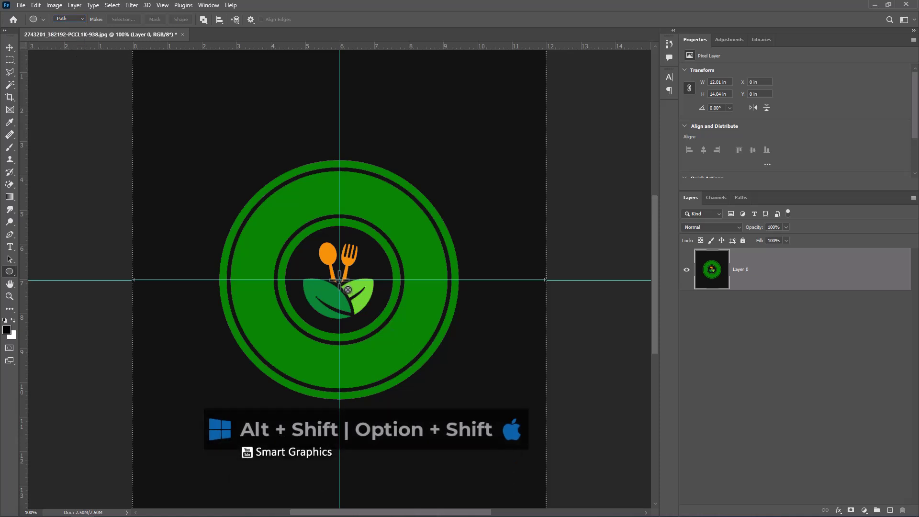
pyautogui.moveTo(339, 280); pyautogui.dragTo(415, 361)
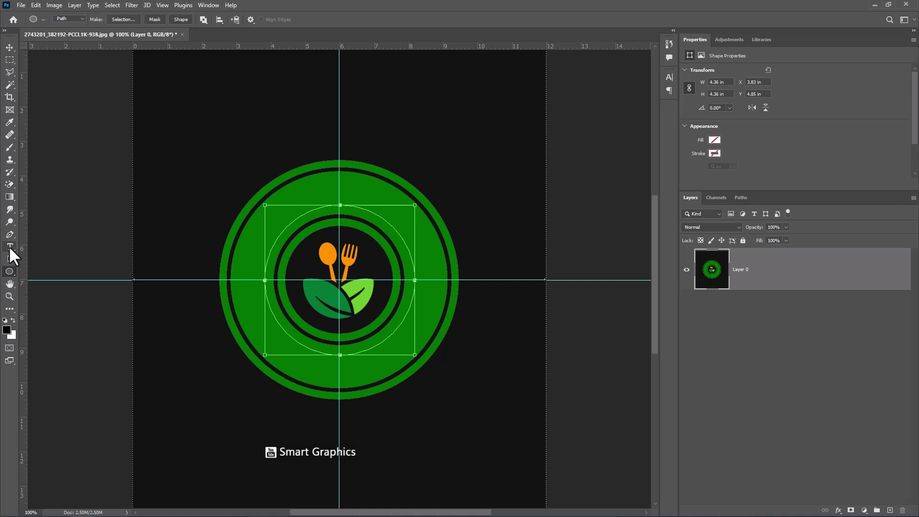
# Type 'FRESH FOOD RESTORANT' in white along the circular path and select it all
pyautogui.click(10, 247)
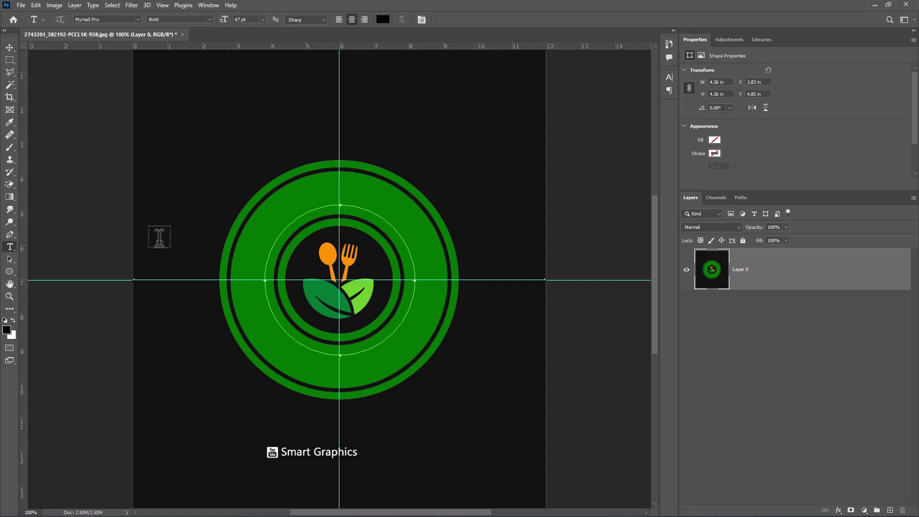
pyautogui.click(383, 20)
pyautogui.click(868, 316)
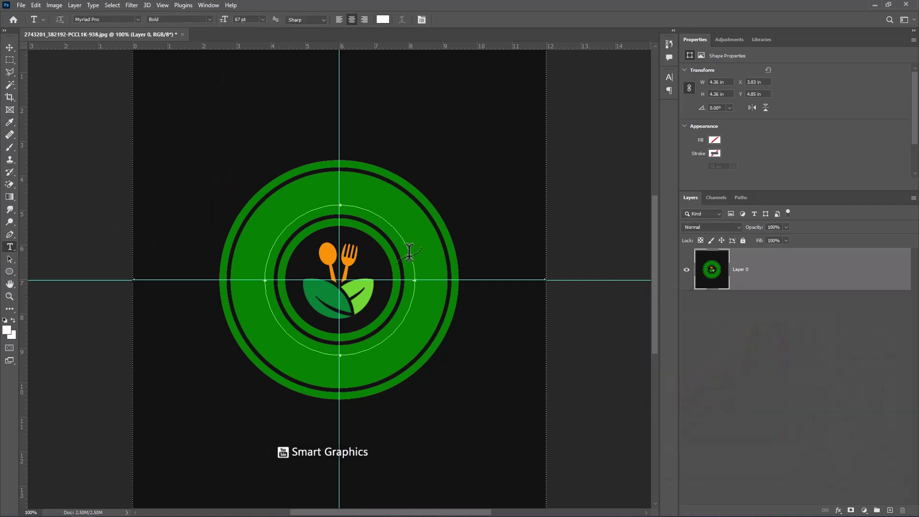
pyautogui.click(322, 202)
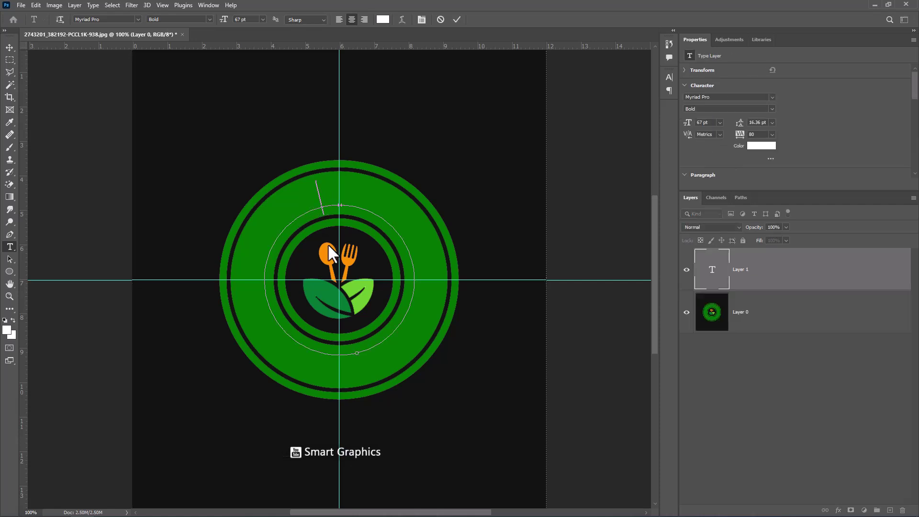
pyautogui.write('FRESH FOOD')
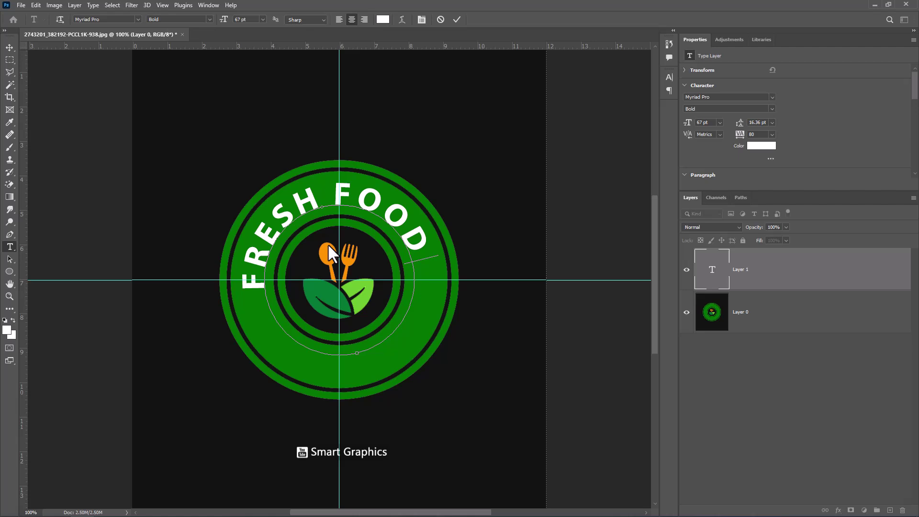
pyautogui.write(' RESTORANT')
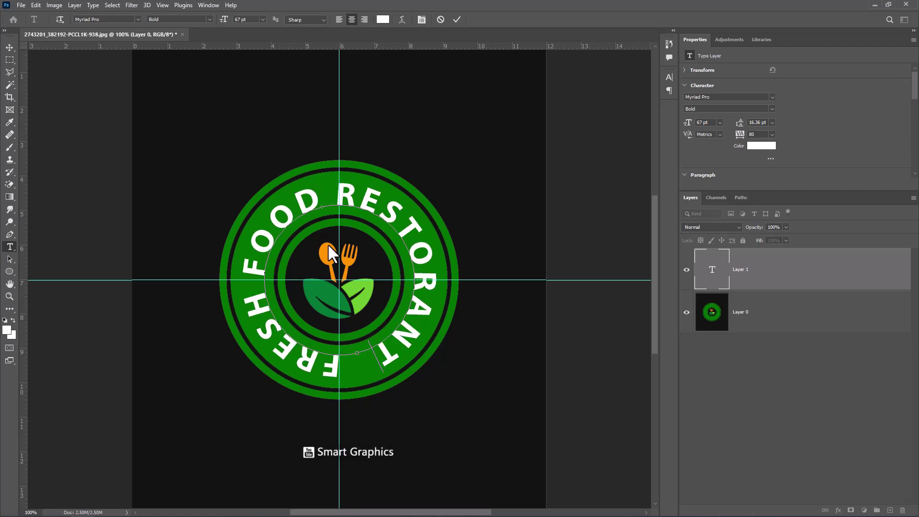
pyautogui.hotkey('ctrl', 'a')
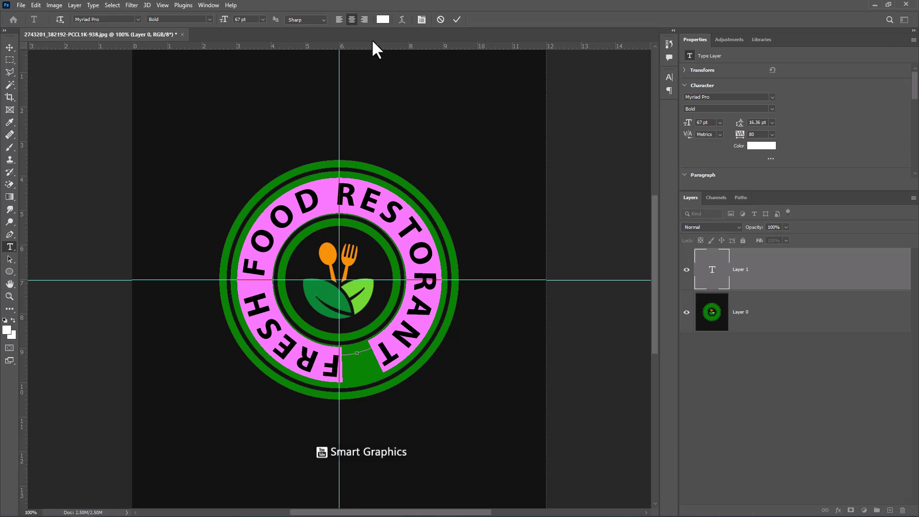
# Set the curved text to 62 pt with tracking 160 in the Character panel and commit
pyautogui.click(205, 5)
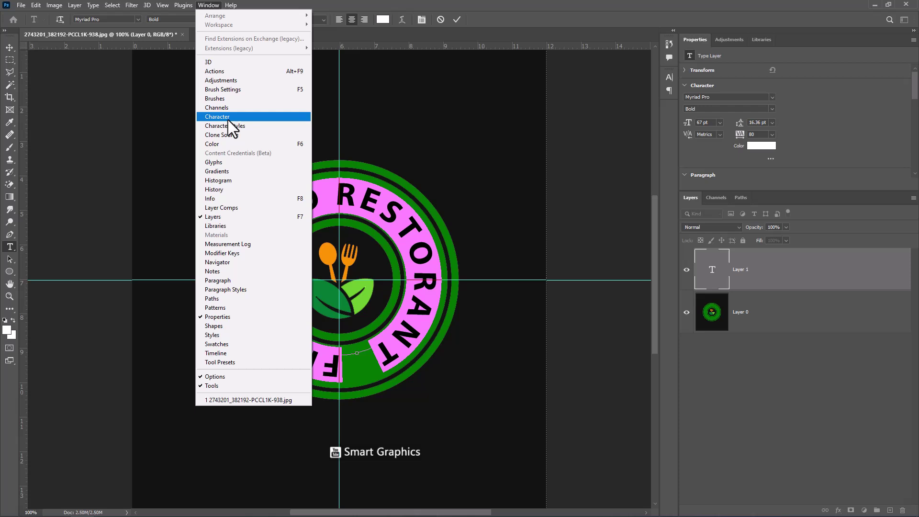
pyautogui.click(228, 118)
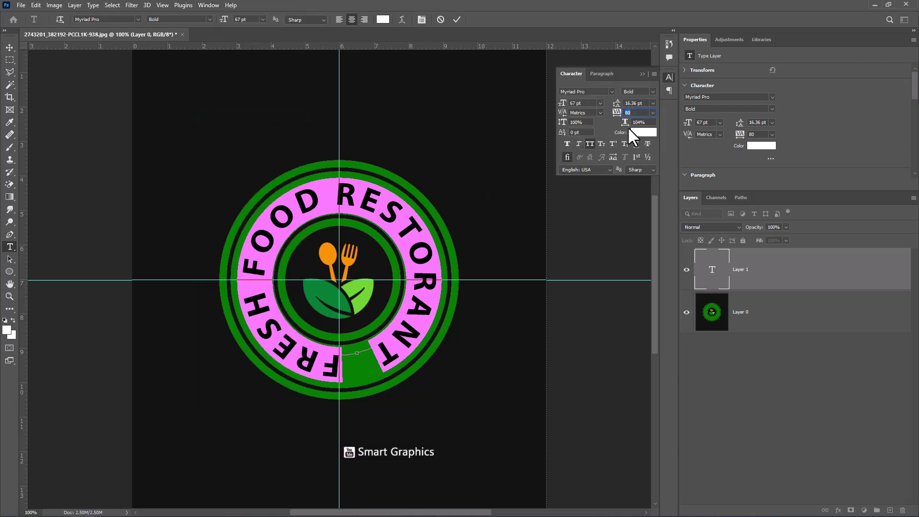
pyautogui.moveTo(566, 106); pyautogui.dragTo(566, 107)
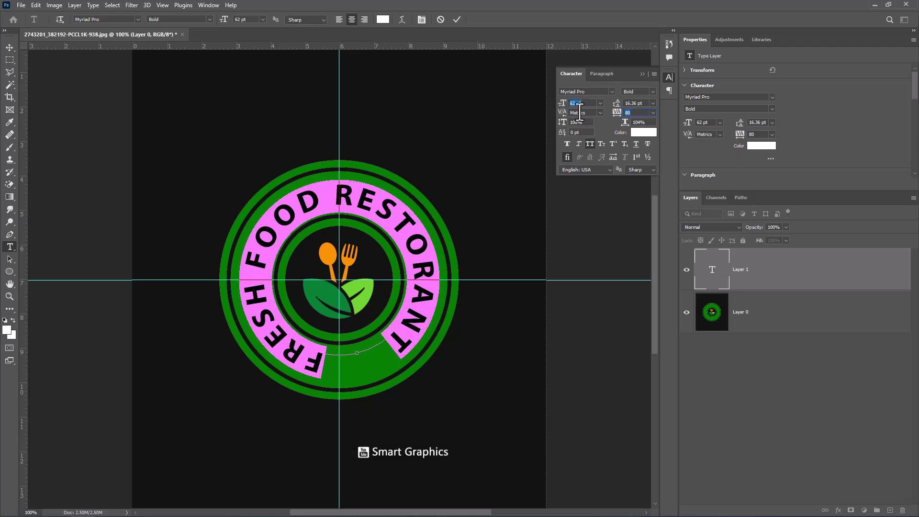
pyautogui.moveTo(619, 121)
pyautogui.mouseDown()
pyautogui.moveTo(632, 115)
pyautogui.moveTo(617, 119)
pyautogui.mouseUp()
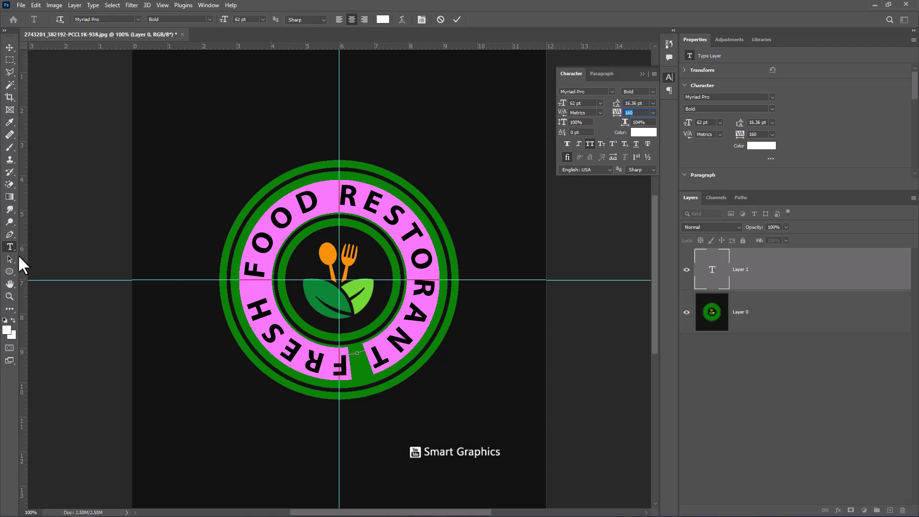
pyautogui.click(457, 20)
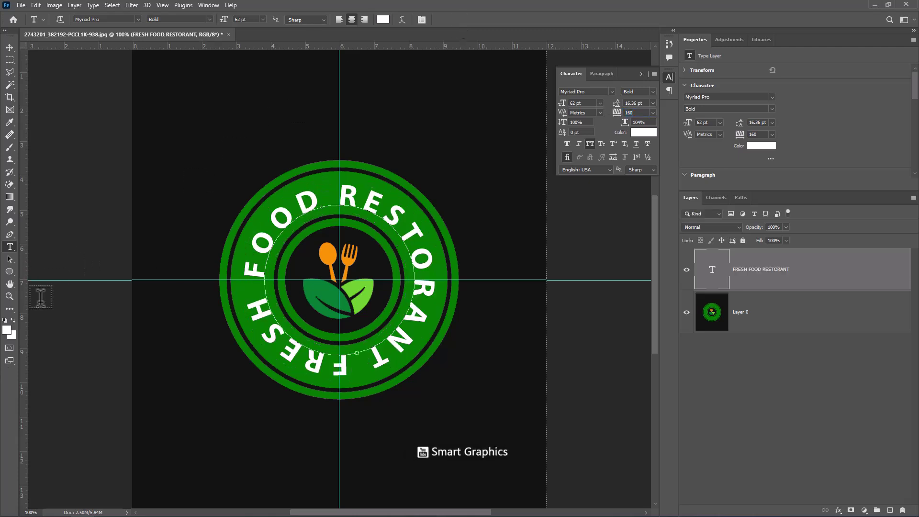
# Slide the text around the ring so FRESH FOOD reads across the top, then hide guides with Ctrl+H
pyautogui.click(10, 259)
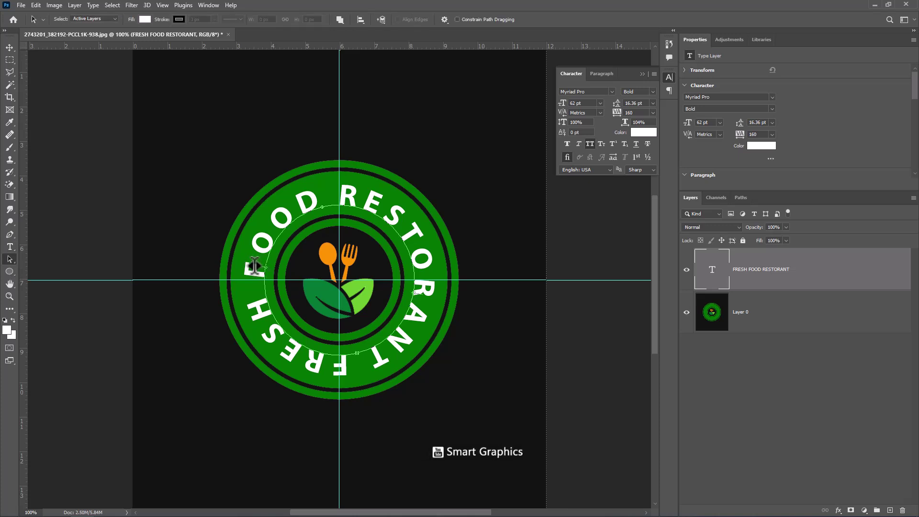
pyautogui.moveTo(254, 266); pyautogui.dragTo(433, 276)
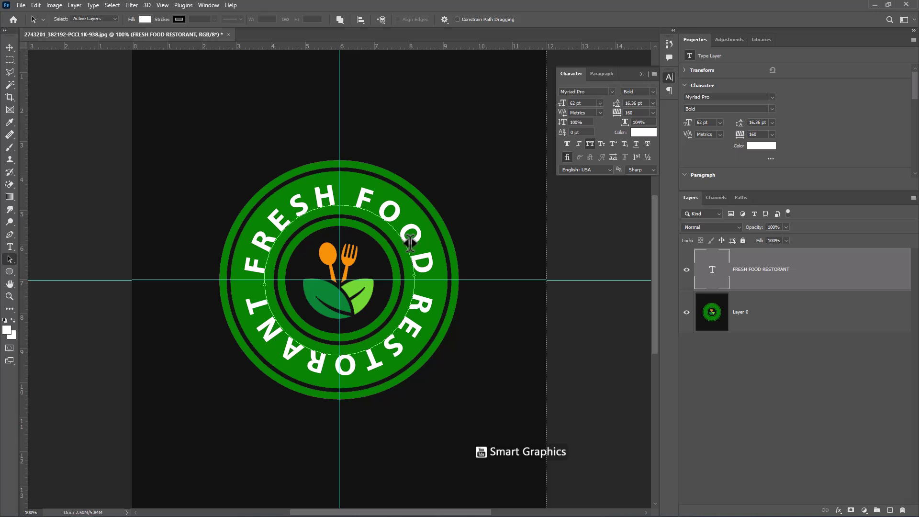
pyautogui.click(9, 47)
pyautogui.hotkey('ctrl', 'h')
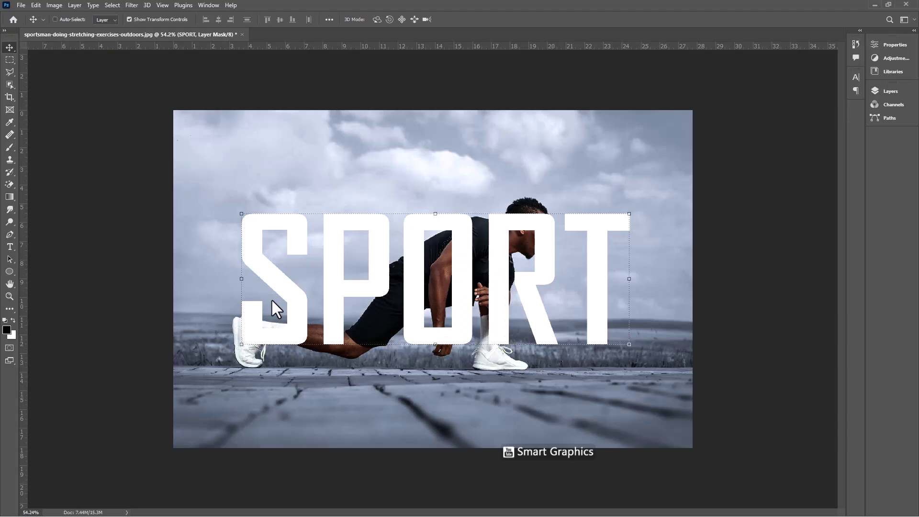
# Paint the mask to reveal the man over the O, then Select Subject and target the SPORT layer
pyautogui.press('b')
pyautogui.moveTo(369, 298)
pyautogui.mouseDown()
pyautogui.moveTo(434, 244)
pyautogui.moveTo(410, 267)
pyautogui.moveTo(415, 322)
pyautogui.moveTo(412, 280)
pyautogui.moveTo(489, 250)
pyautogui.moveTo(501, 298)
pyautogui.moveTo(521, 218)
pyautogui.moveTo(540, 278)
pyautogui.moveTo(533, 217)
pyautogui.moveTo(492, 237)
pyautogui.moveTo(494, 396)
pyautogui.mouseUp()
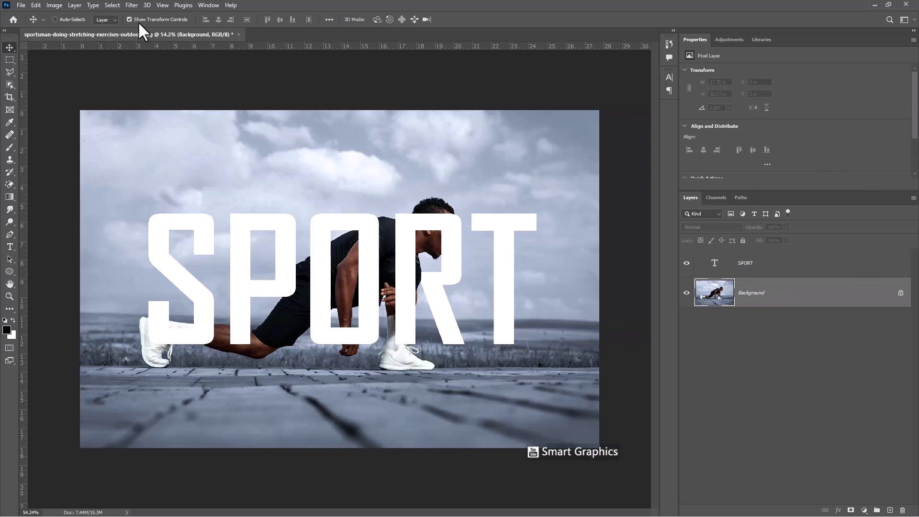
pyautogui.click(114, 5)
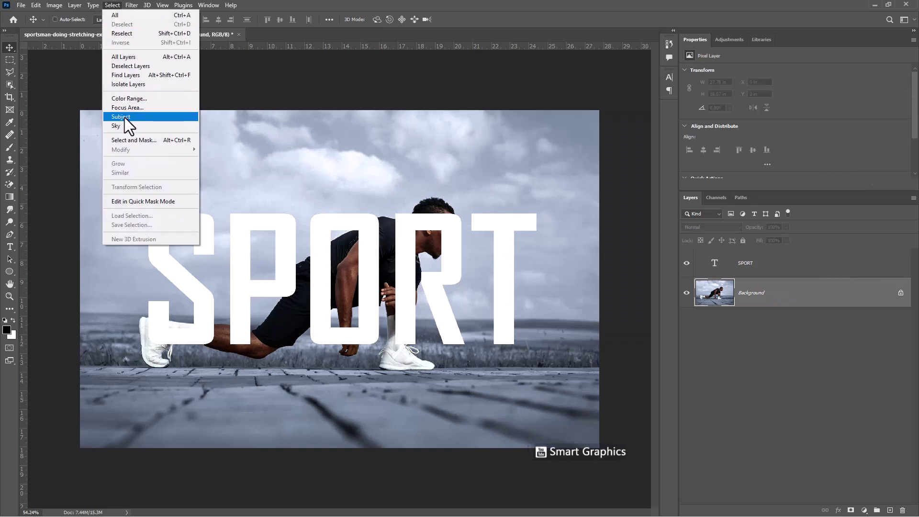
pyautogui.click(126, 117)
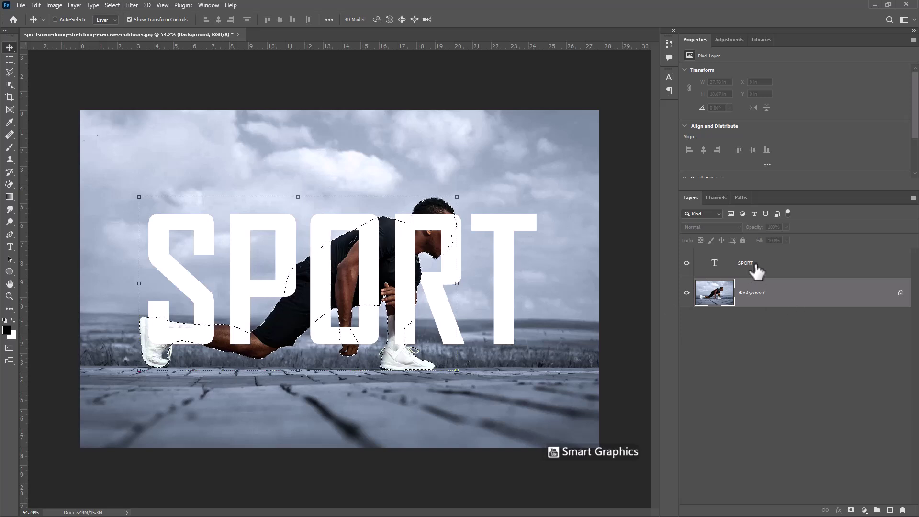
pyautogui.click(745, 272)
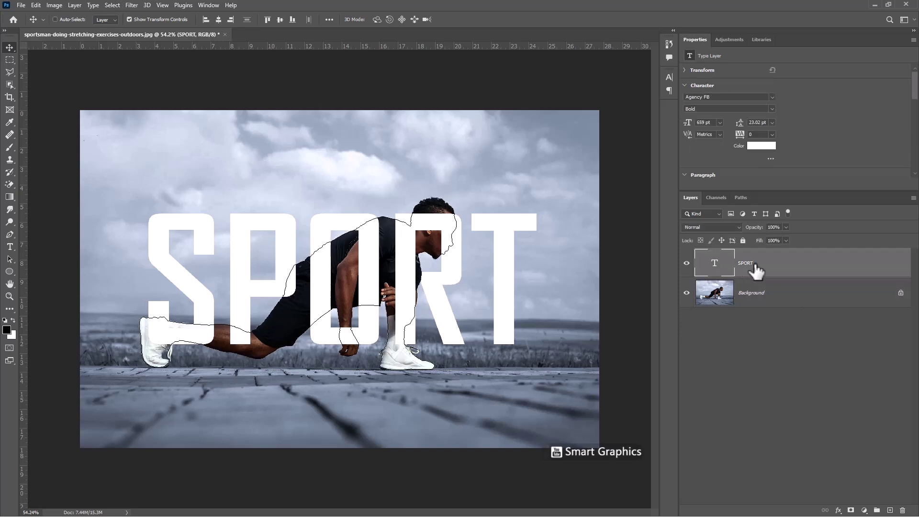
# Add a subject mask to the SPORT text, invert it, and switch to the Brush for touch-ups
pyautogui.click(852, 510)
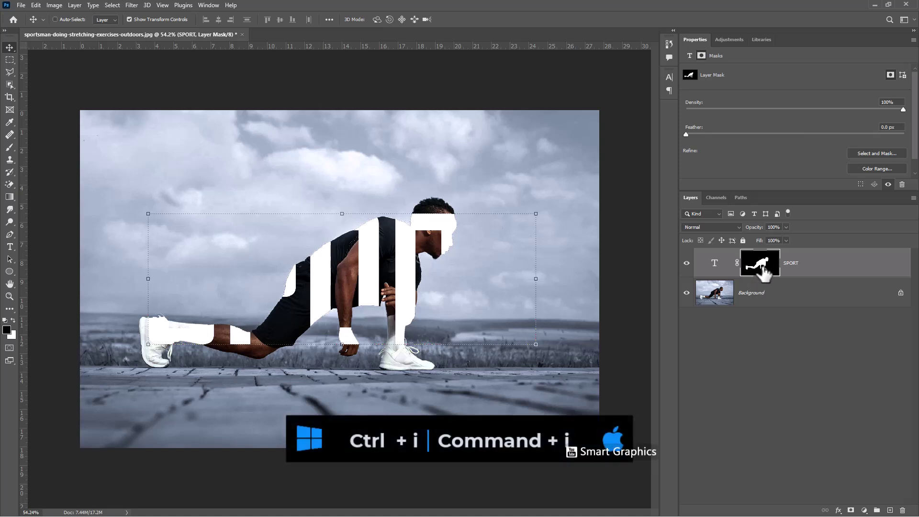
pyautogui.moveTo(765, 274); pyautogui.dragTo(766, 272)
pyautogui.hotkey('ctrl', 'i')
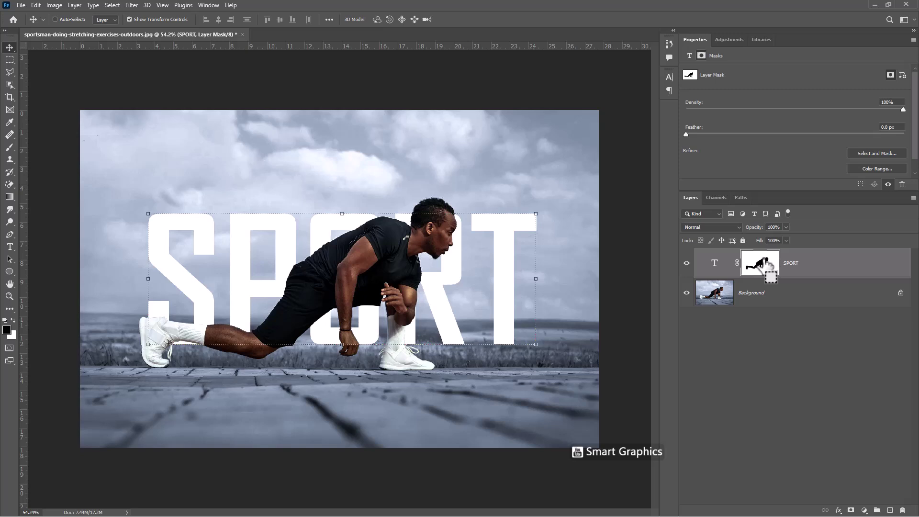
pyautogui.click(9, 147)
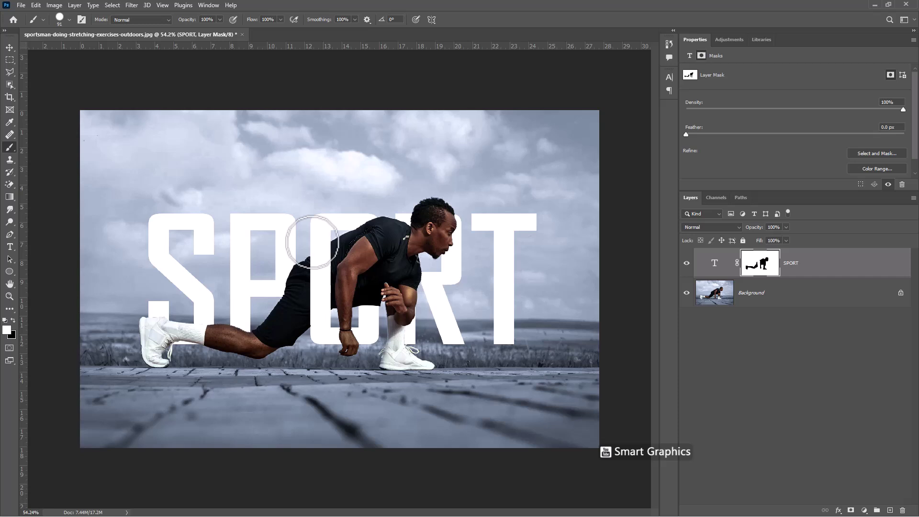
pyautogui.click(839, 511)
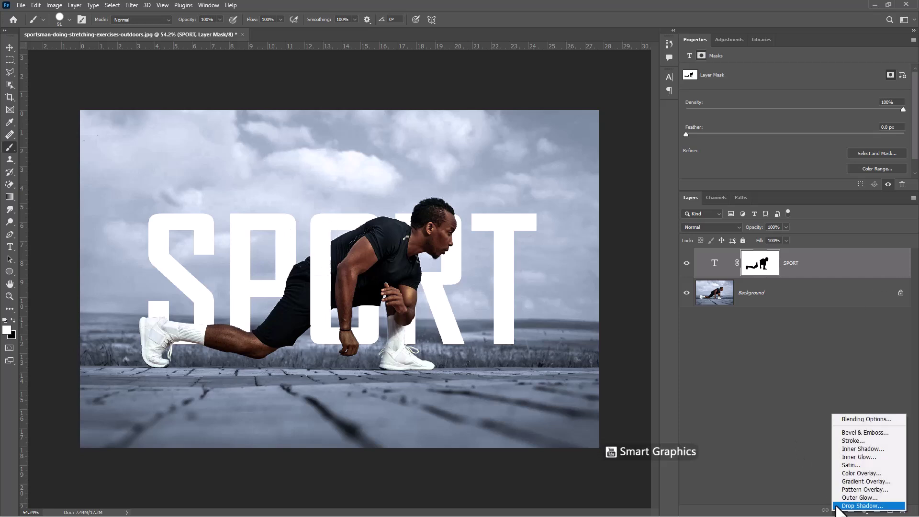
# Give the SPORT letters a drop shadow: opacity 28%, angle -42, distance 14
pyautogui.click(838, 507)
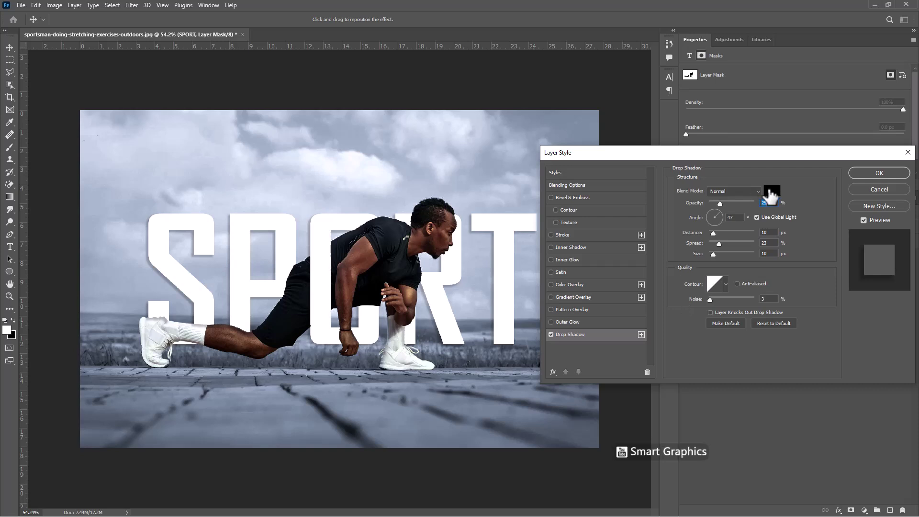
pyautogui.moveTo(724, 203)
pyautogui.mouseDown()
pyautogui.moveTo(734, 204)
pyautogui.moveTo(722, 203)
pyautogui.mouseUp()
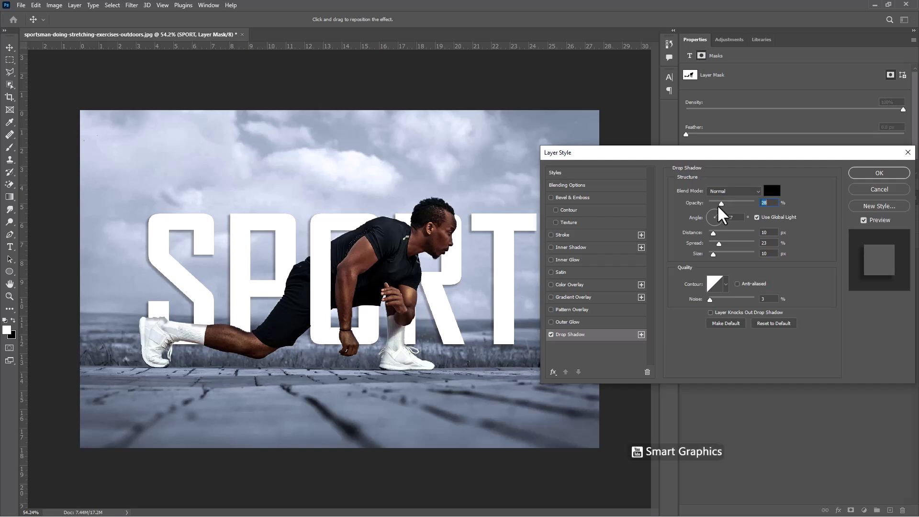
pyautogui.moveTo(493, 322); pyautogui.dragTo(494, 316)
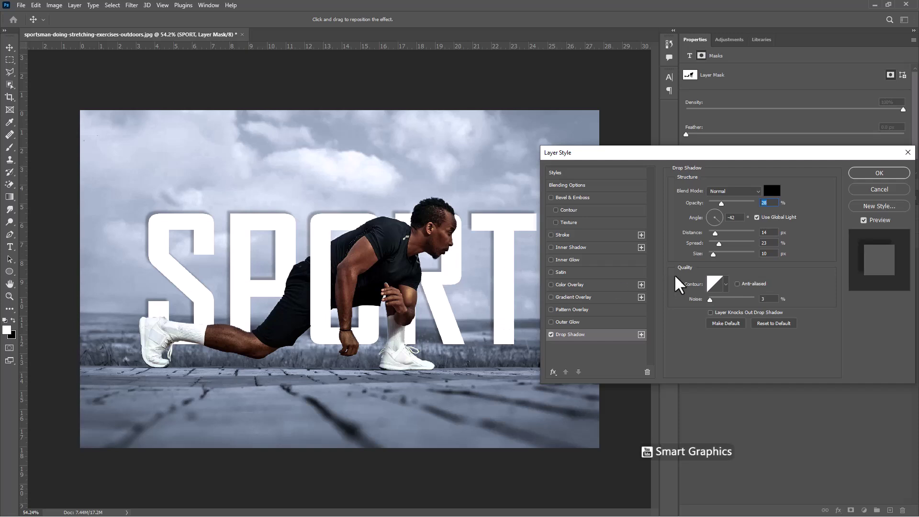
pyautogui.click(871, 174)
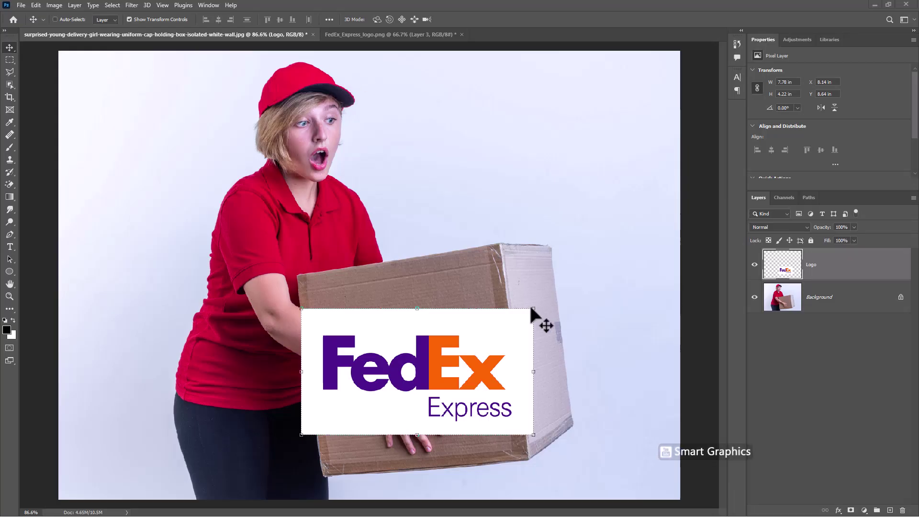
# Free-transform the FedEx logo, distorting its four corners onto the box's front face
pyautogui.hotkey('ctrl', 't')
pyautogui.moveTo(533, 308); pyautogui.dragTo(506, 251)
pyautogui.moveTo(533, 435); pyautogui.dragTo(531, 452)
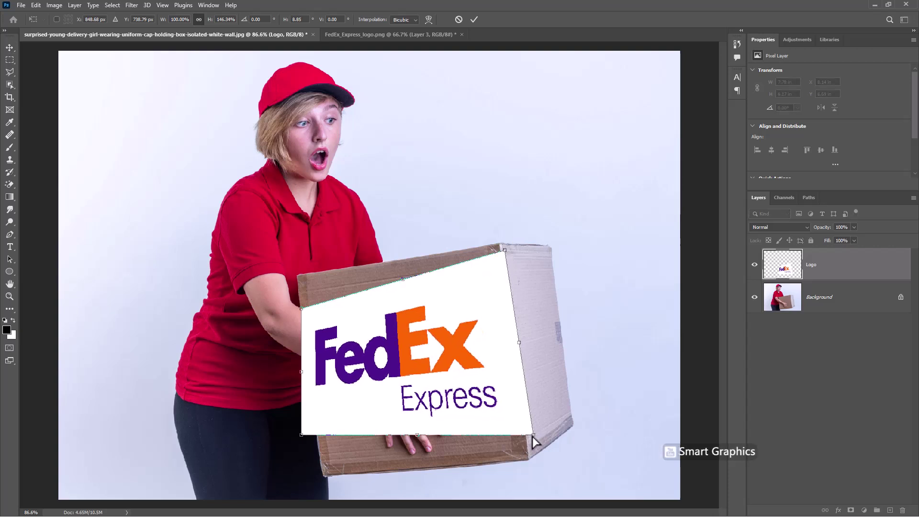
pyautogui.moveTo(303, 437); pyautogui.dragTo(324, 467)
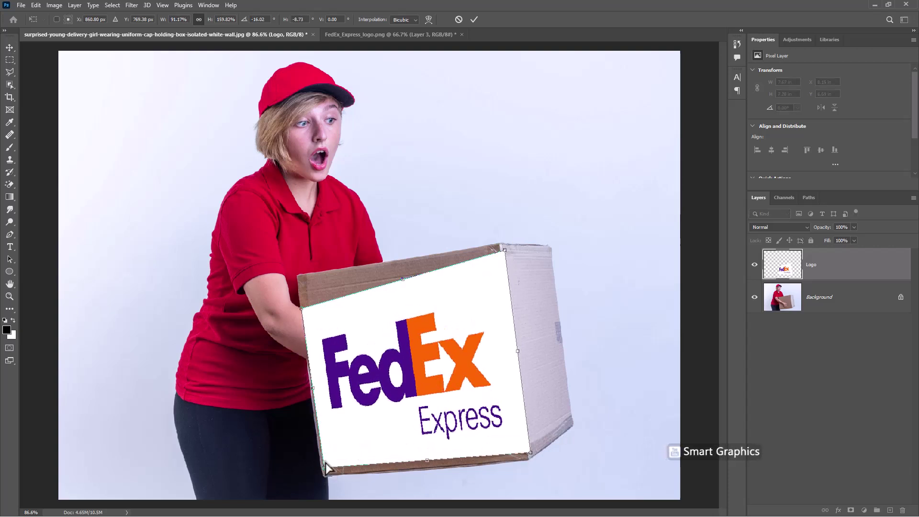
pyautogui.moveTo(302, 309); pyautogui.dragTo(293, 292)
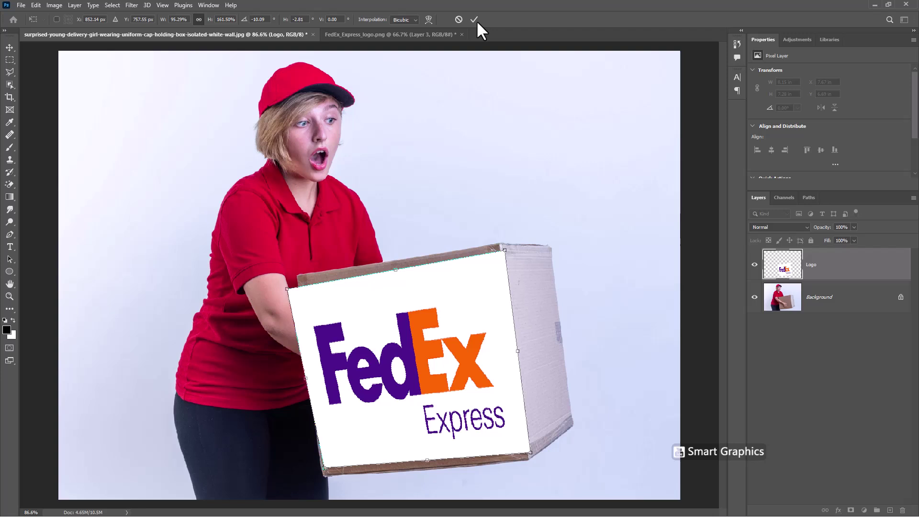
# Cancel the logo warp, then marquee-select the FedEx logo and cut it out
pyautogui.click(459, 19)
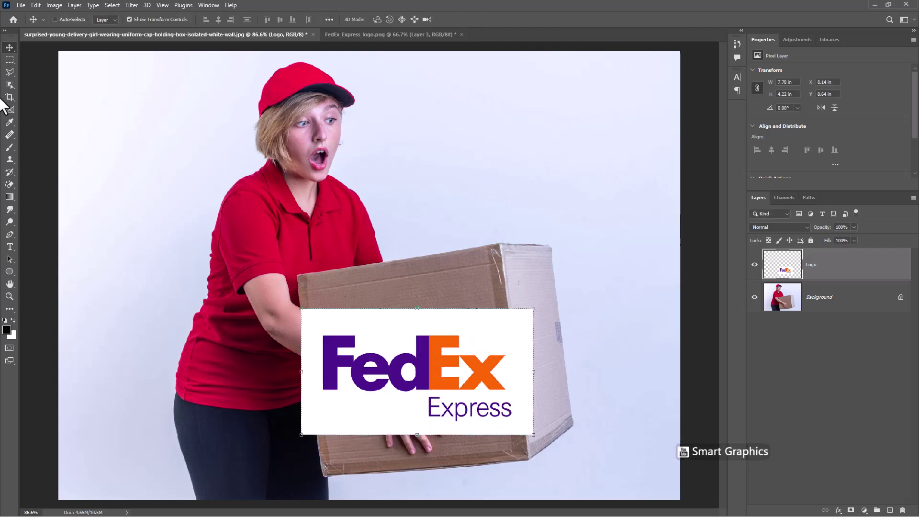
pyautogui.click(11, 59)
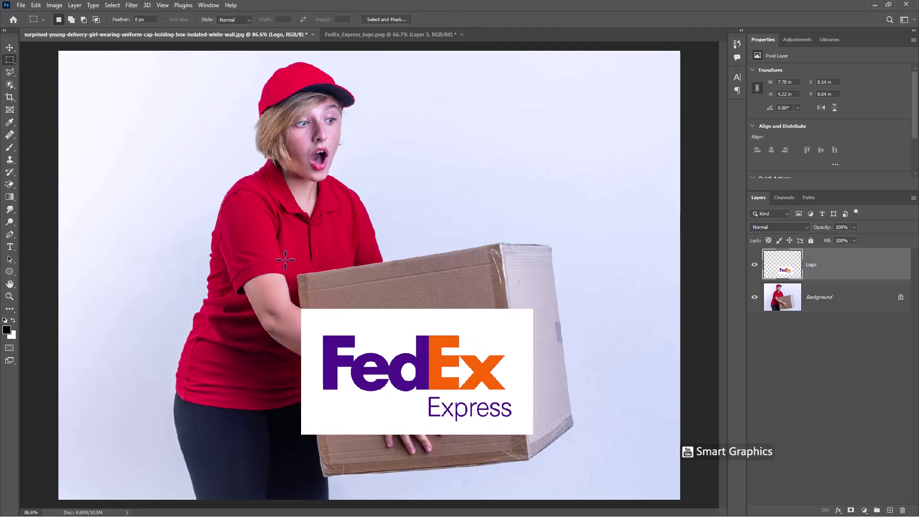
pyautogui.moveTo(276, 270); pyautogui.dragTo(554, 445)
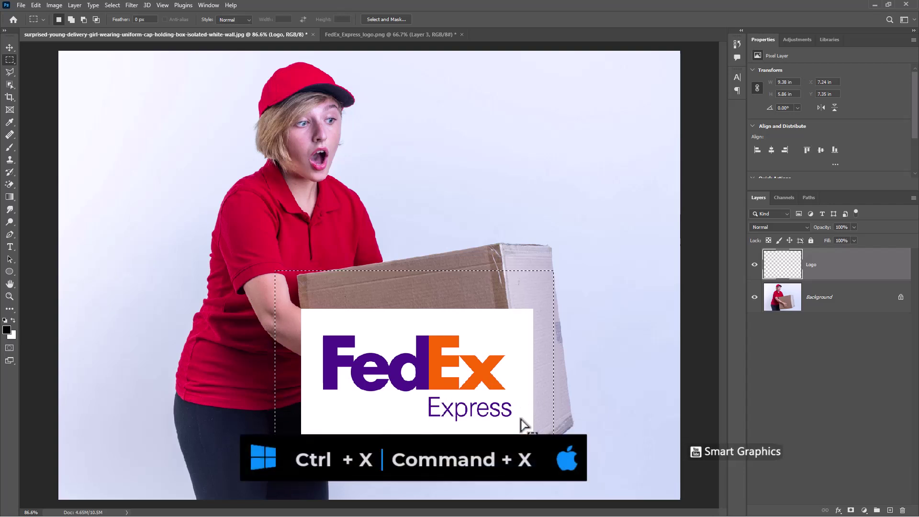
pyautogui.hotkey('ctrl', 'x')
# In Vanishing Point, draw a plane on the box front and tear off a side plane
pyautogui.click(132, 4)
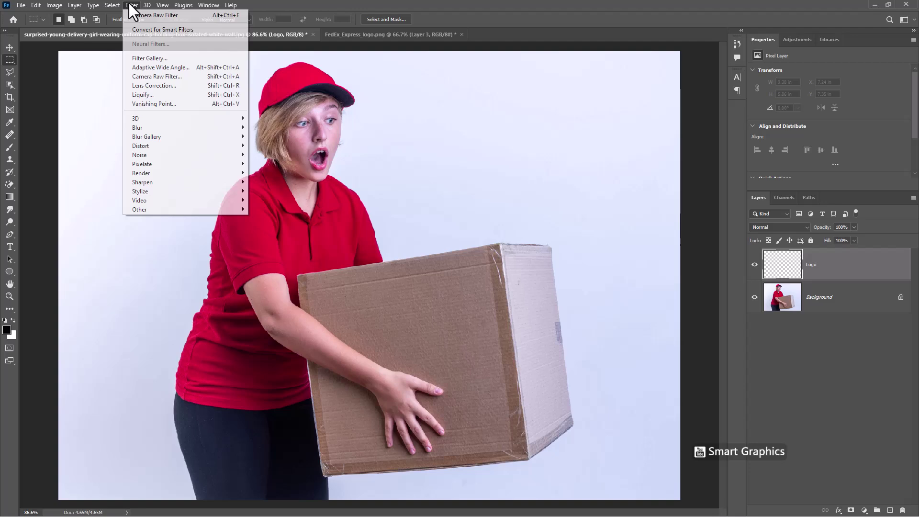
pyautogui.click(163, 103)
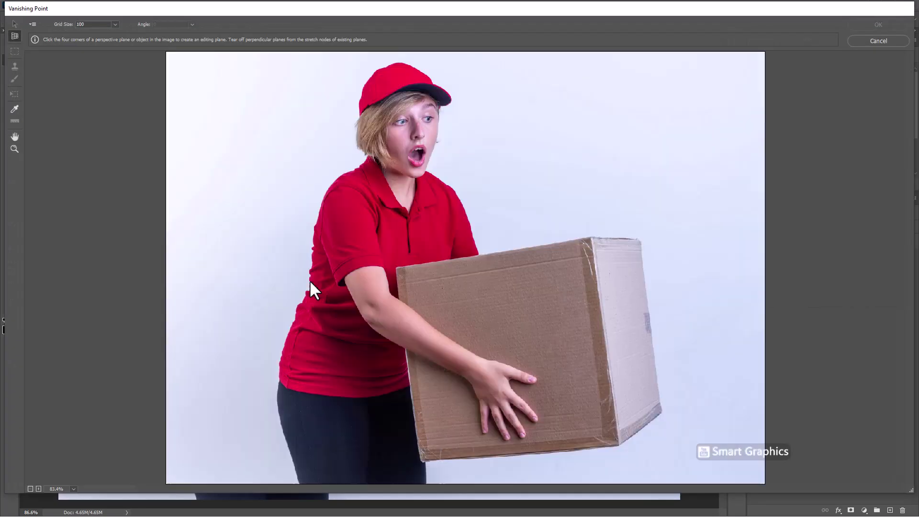
pyautogui.click(397, 269)
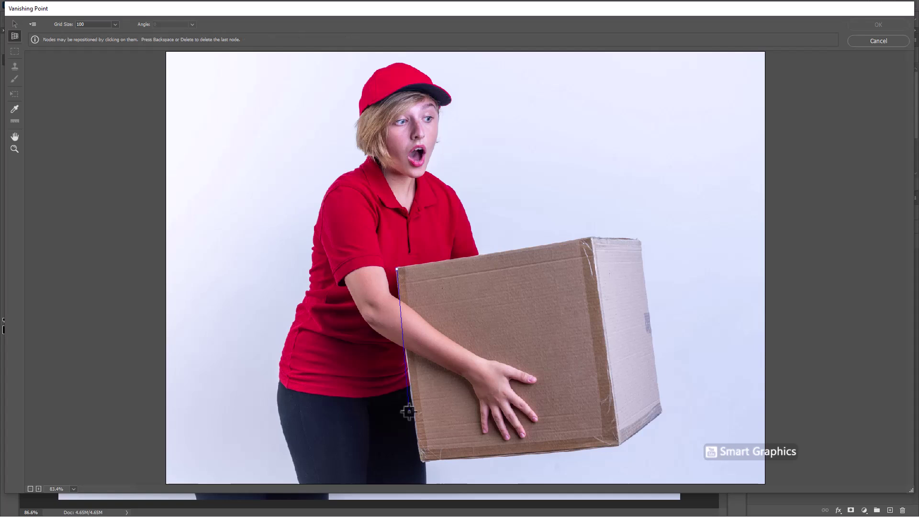
pyautogui.click(421, 460)
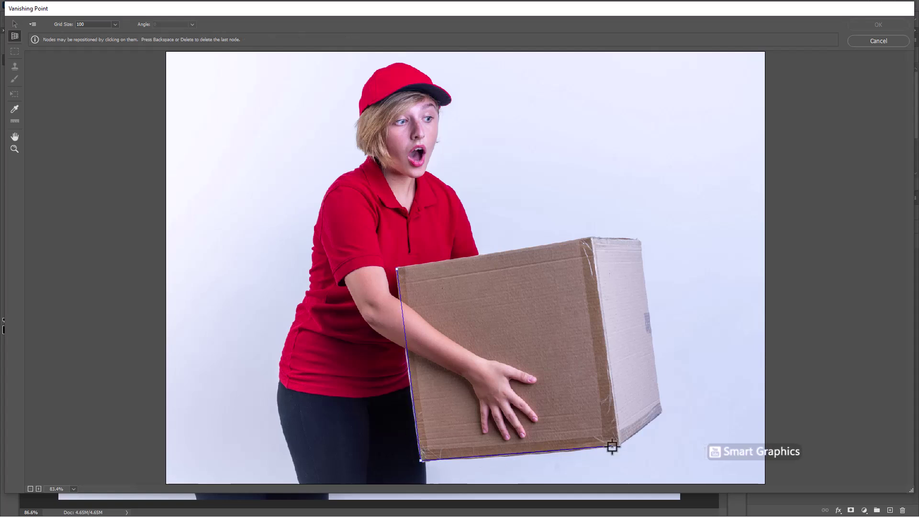
pyautogui.click(618, 444)
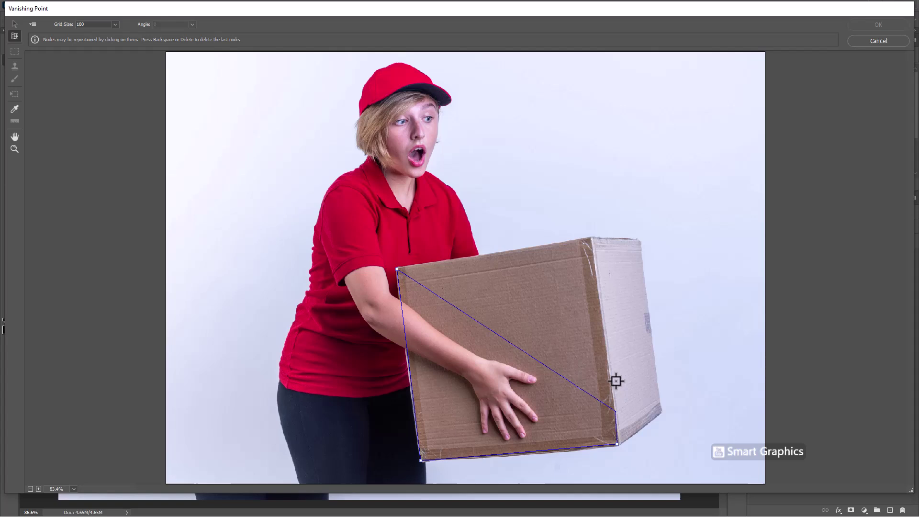
pyautogui.click(590, 238)
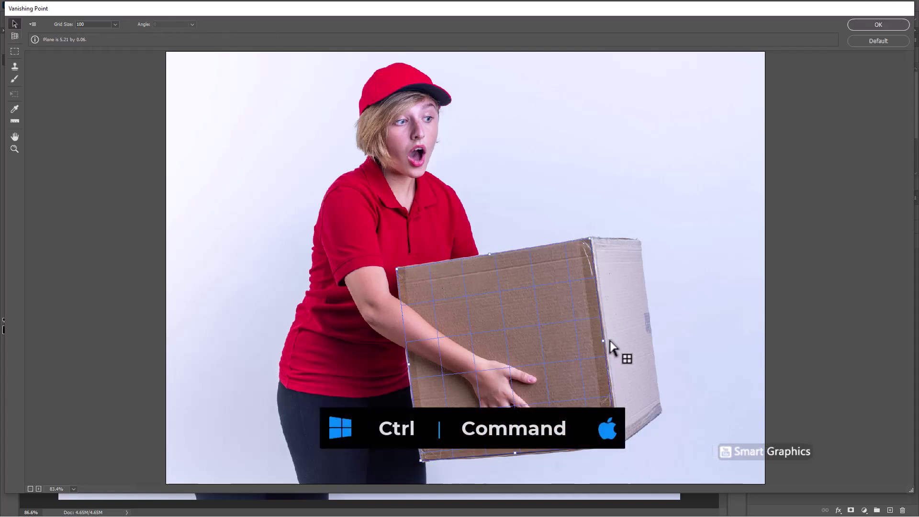
pyautogui.moveTo(605, 341); pyautogui.dragTo(652, 336)
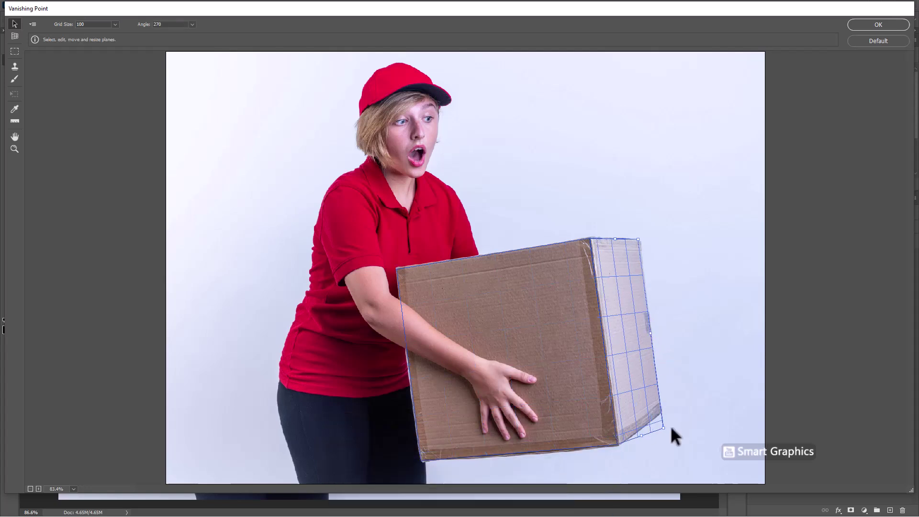
pyautogui.moveTo(663, 428); pyautogui.dragTo(661, 413)
# Paste the logo onto the front plane, add a scaled-down copy on the side plane, and apply
pyautogui.hotkey('ctrl', 'v')
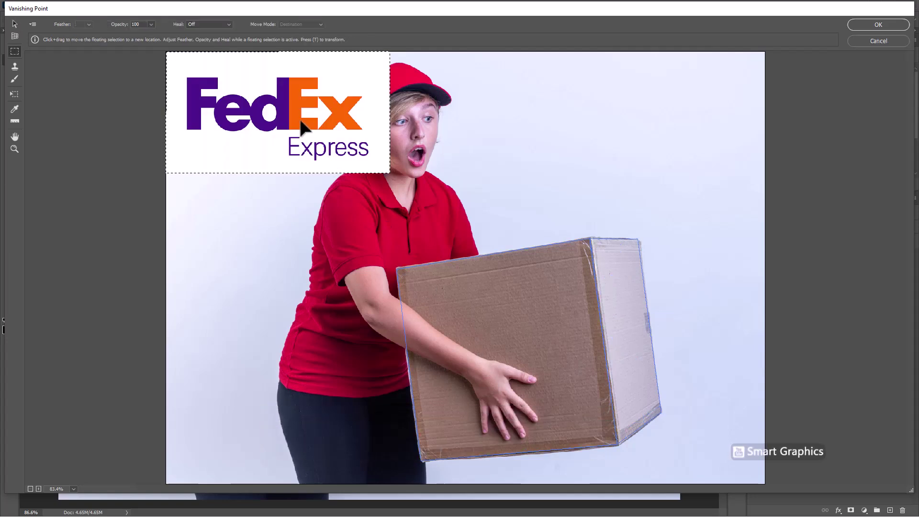
pyautogui.moveTo(301, 122); pyautogui.dragTo(518, 359)
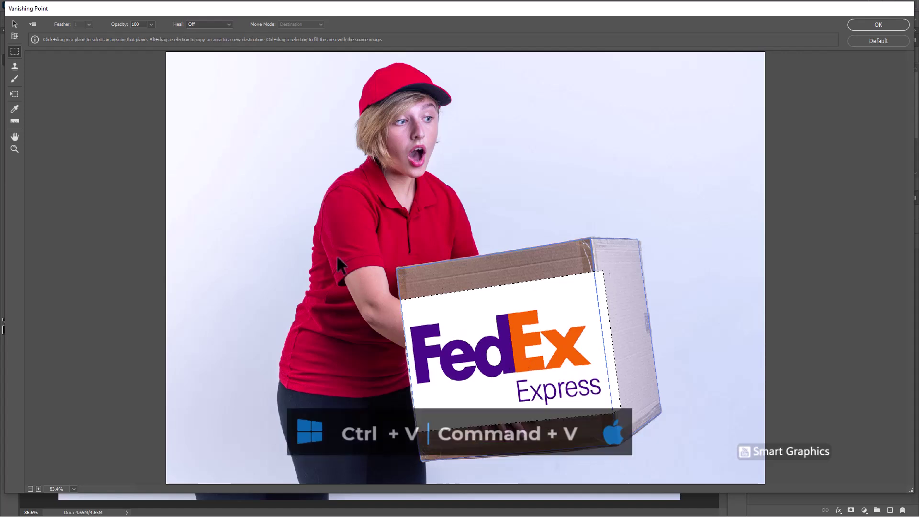
pyautogui.hotkey('ctrl', 'v')
pyautogui.hotkey('ctrl', 't')
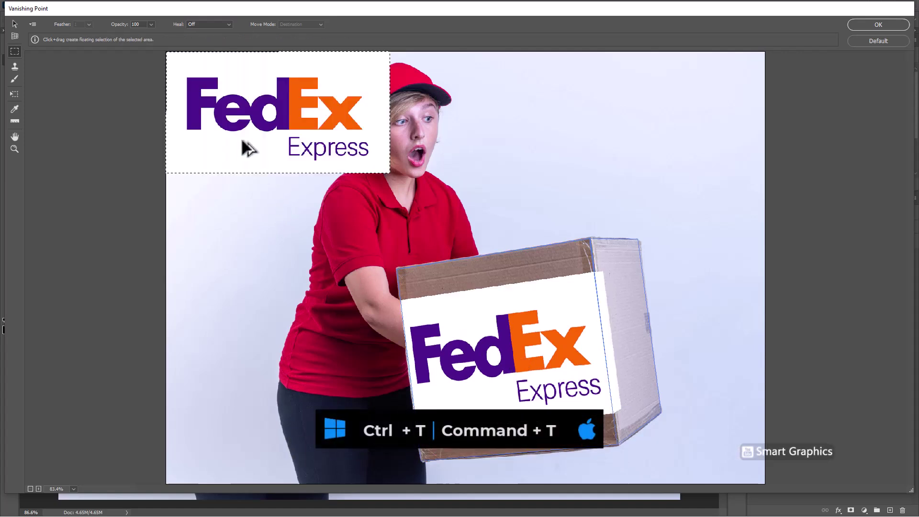
pyautogui.moveTo(384, 177); pyautogui.dragTo(615, 388)
pyautogui.moveTo(644, 418)
pyautogui.mouseDown()
pyautogui.moveTo(652, 411)
pyautogui.moveTo(632, 425)
pyautogui.mouseUp()
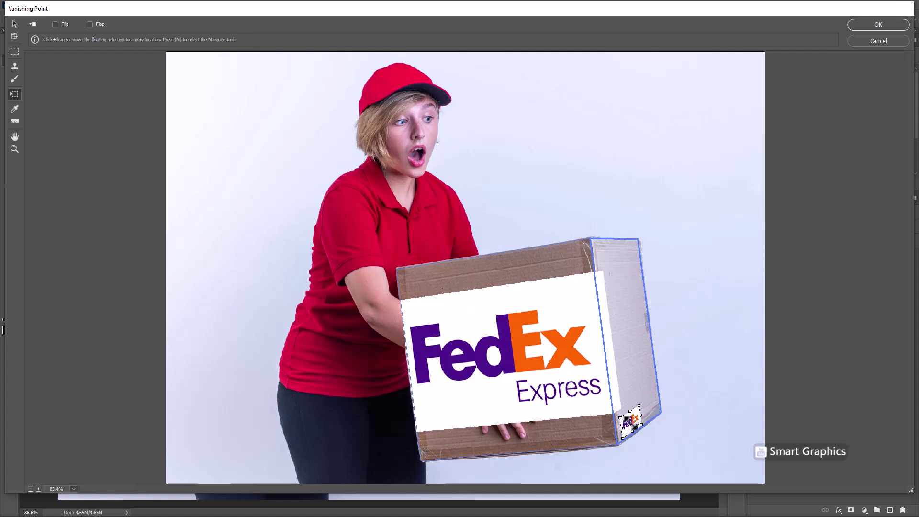
pyautogui.click(868, 24)
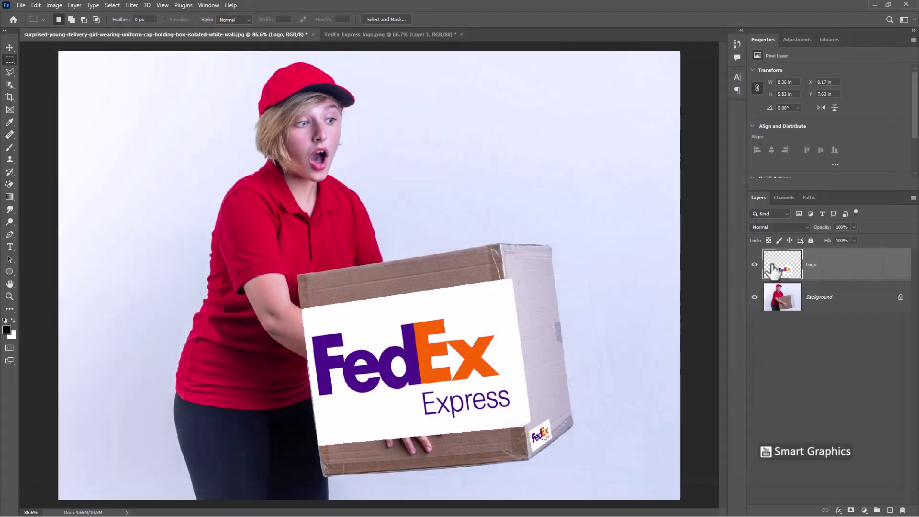
# Set the Logo layer to Multiply, then select the arm and hand on Background
pyautogui.click(807, 227)
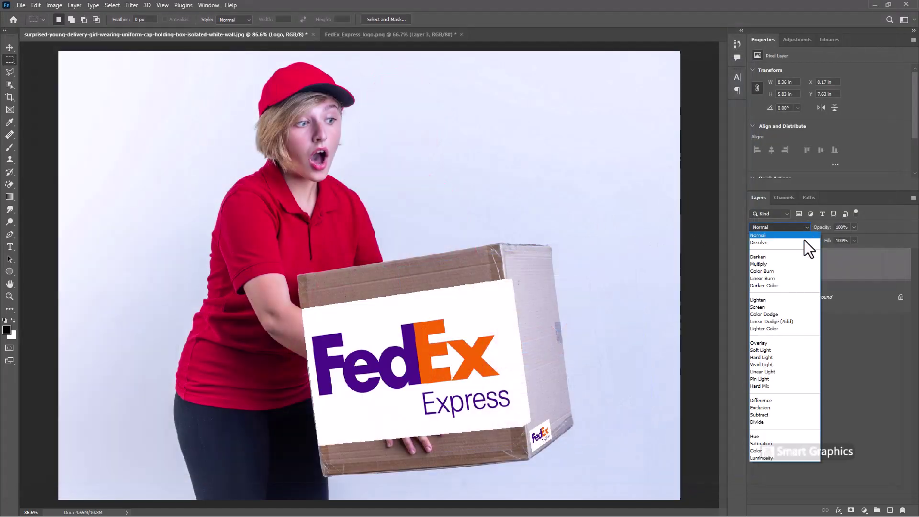
pyautogui.click(761, 266)
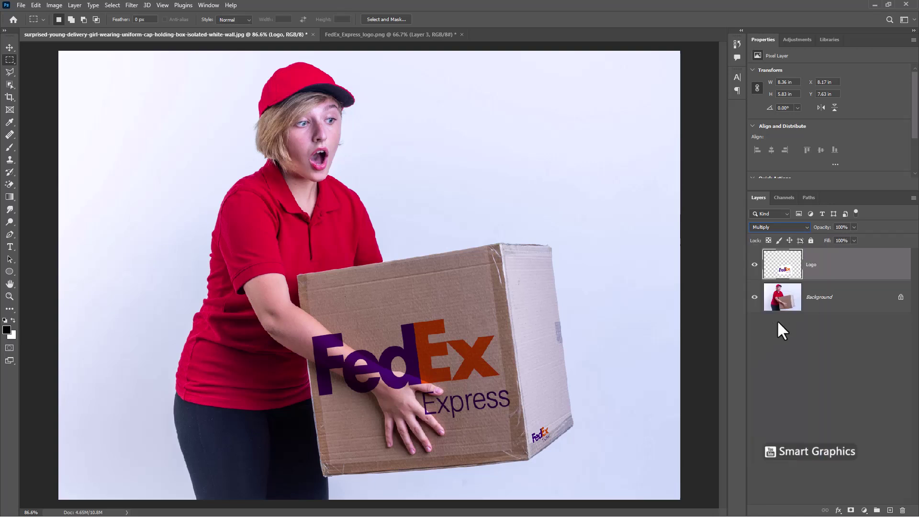
pyautogui.click(818, 308)
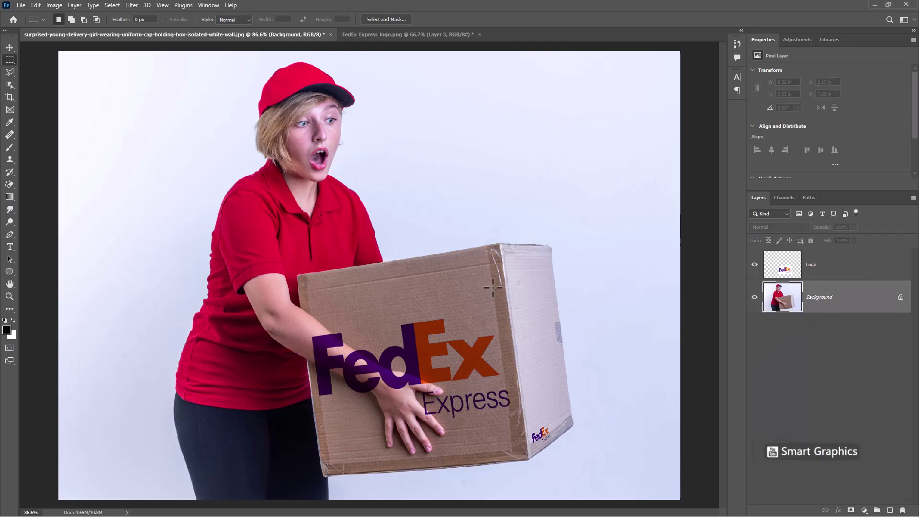
pyautogui.click(9, 85)
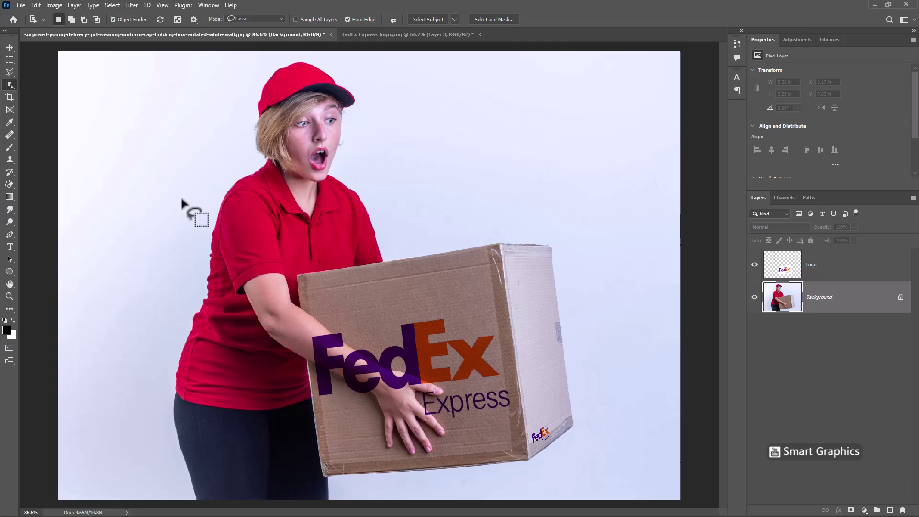
pyautogui.moveTo(317, 308)
pyautogui.mouseDown()
pyautogui.moveTo(288, 332)
pyautogui.moveTo(310, 371)
pyautogui.moveTo(418, 467)
pyautogui.moveTo(462, 400)
pyautogui.moveTo(340, 319)
pyautogui.moveTo(318, 331)
pyautogui.mouseUp()
pyautogui.click(815, 273)
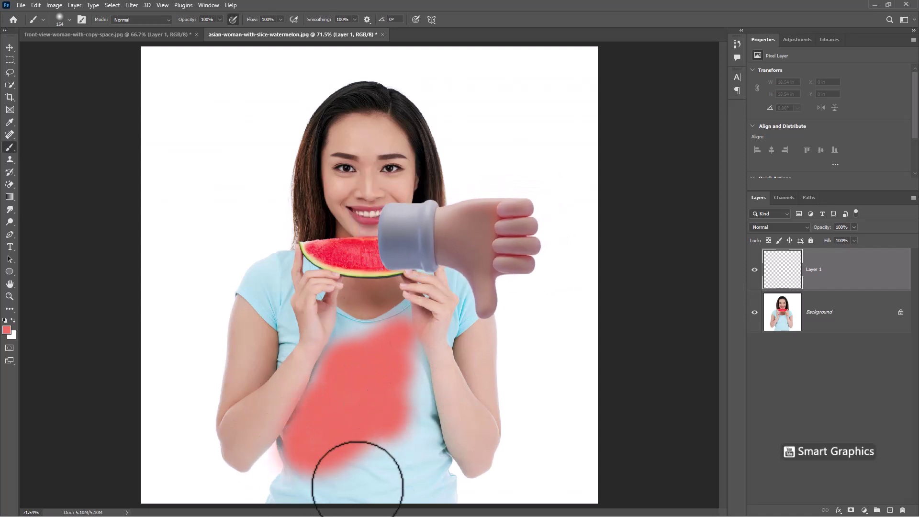
# Undo the red brush strokes and create a Background copy layer
pyautogui.hotkey('ctrl', 'z')
pyautogui.hotkey('ctrl', 'z')
pyautogui.hotkey('ctrl', 'z')
pyautogui.hotkey('ctrl', 'z')
pyautogui.moveTo(824, 278)
pyautogui.mouseDown()
pyautogui.moveTo(831, 318)
pyautogui.moveTo(878, 359)
pyautogui.moveTo(890, 510)
pyautogui.mouseUp()
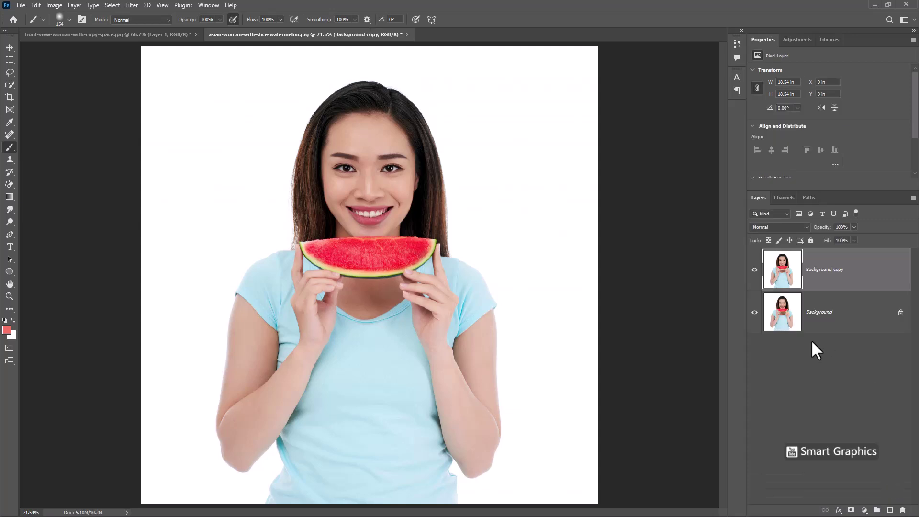
# Quick-select the shirt body with an enlarged brush, then add the left sleeve and shoulder
pyautogui.click(10, 85)
pyautogui.press(']')
pyautogui.press(']')
pyautogui.press(']')
pyautogui.press(']')
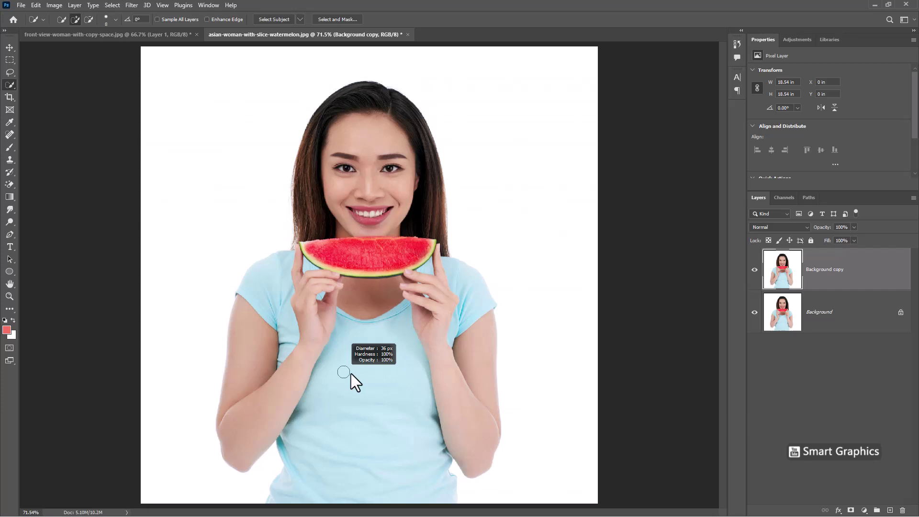
pyautogui.moveTo(353, 375); pyautogui.dragTo(346, 415)
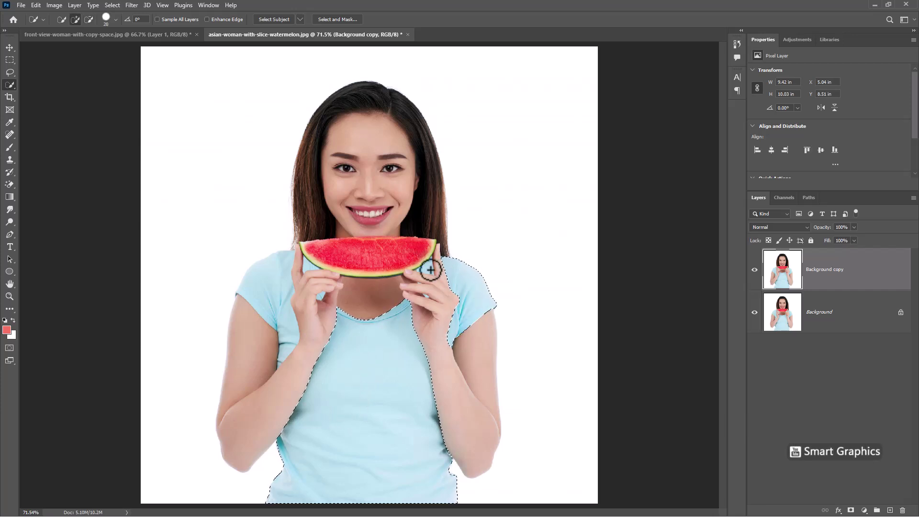
pyautogui.press(']')
pyautogui.press(']')
pyautogui.press(']')
pyautogui.press(']')
pyautogui.moveTo(276, 282); pyautogui.dragTo(285, 336)
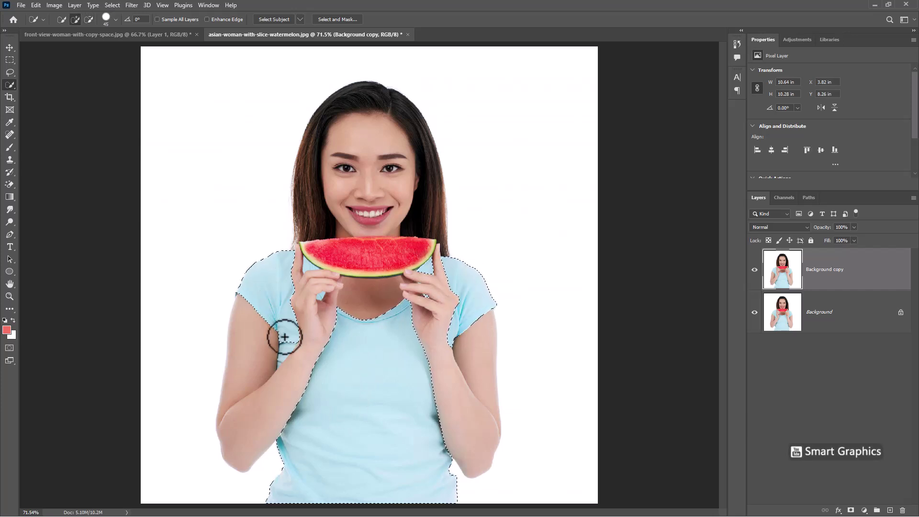
pyautogui.press('alt')
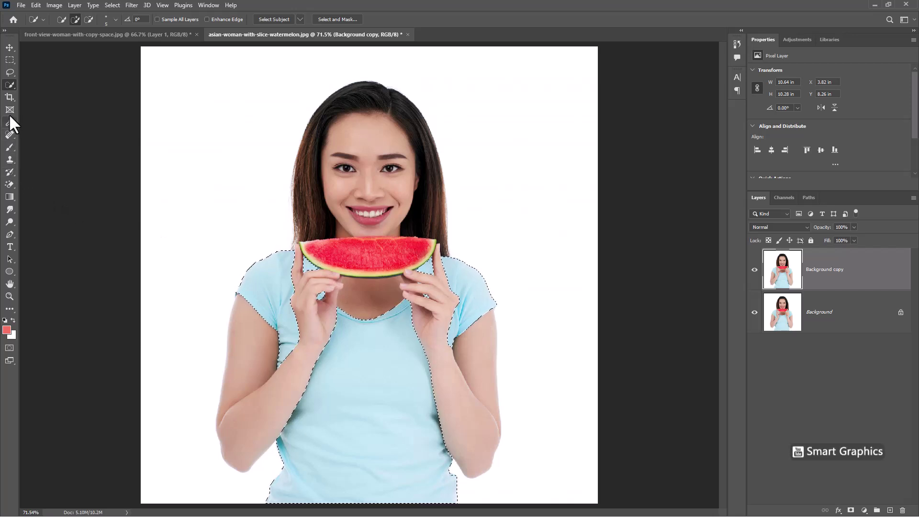
# Choose the Color Replacement Tool with a foreground red sampled from the watermelon
pyautogui.moveTo(9, 146); pyautogui.dragTo(51, 164)
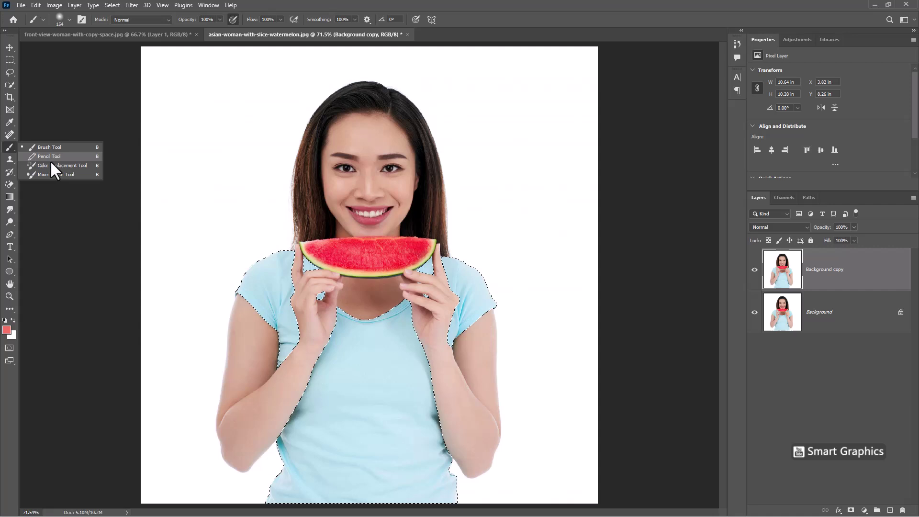
pyautogui.click(42, 165)
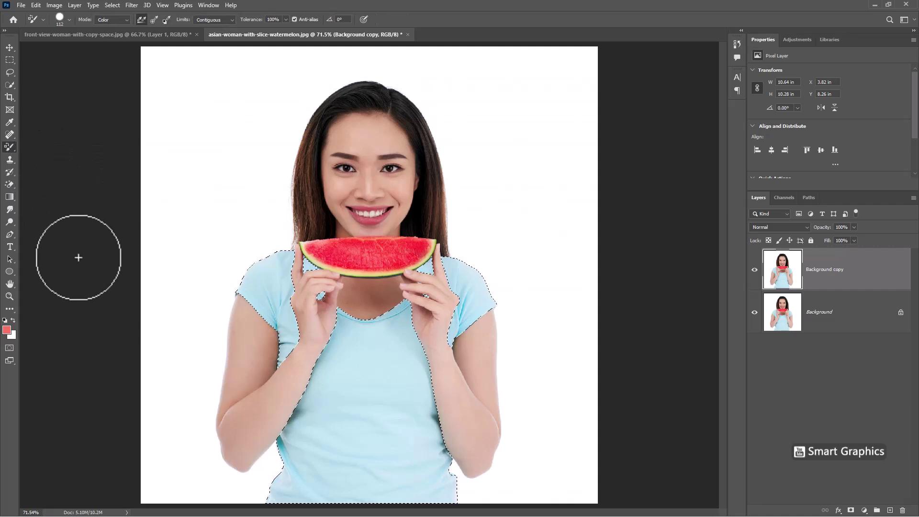
pyautogui.click(7, 330)
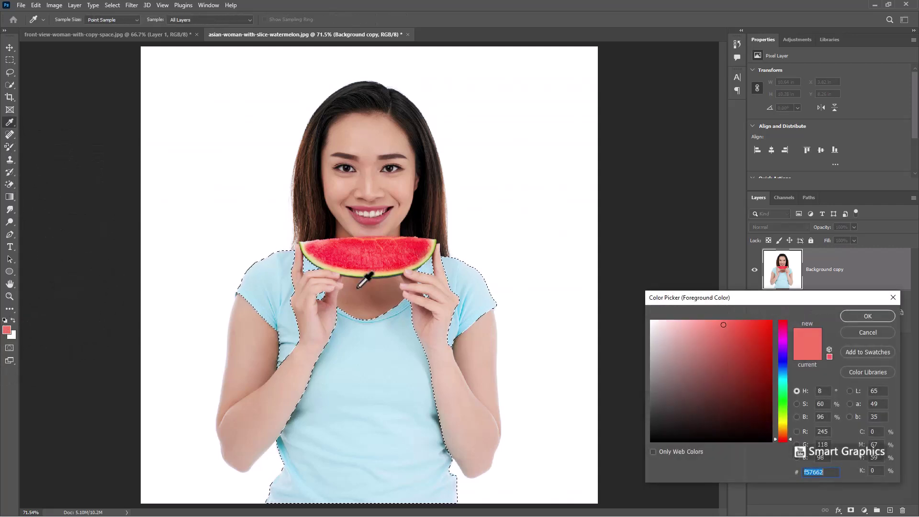
pyautogui.click(389, 257)
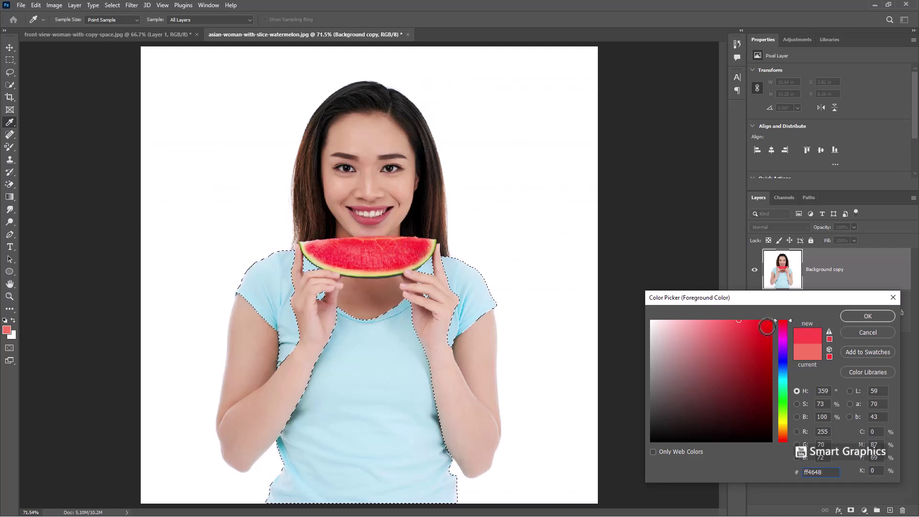
pyautogui.click(744, 329)
pyautogui.click(848, 317)
pyautogui.press('b')
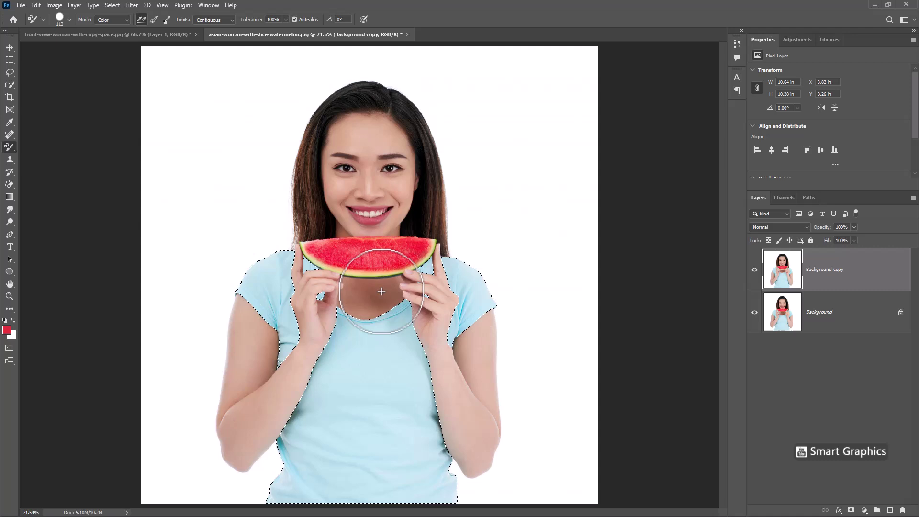
# Paint the shirt pink, deselect, and toggle the layer to compare with the original
pyautogui.press(']')
pyautogui.press(']')
pyautogui.press(']')
pyautogui.press(']')
pyautogui.moveTo(283, 272)
pyautogui.mouseDown()
pyautogui.moveTo(256, 302)
pyautogui.moveTo(284, 269)
pyautogui.moveTo(300, 337)
pyautogui.moveTo(254, 474)
pyautogui.moveTo(338, 334)
pyautogui.moveTo(305, 515)
pyautogui.mouseUp()
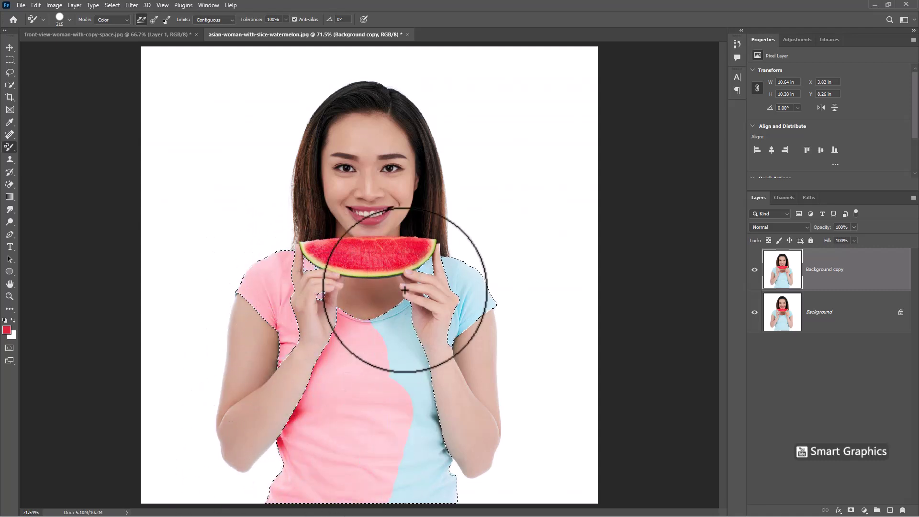
pyautogui.moveTo(404, 290); pyautogui.dragTo(445, 353)
pyautogui.moveTo(478, 296); pyautogui.dragTo(443, 281)
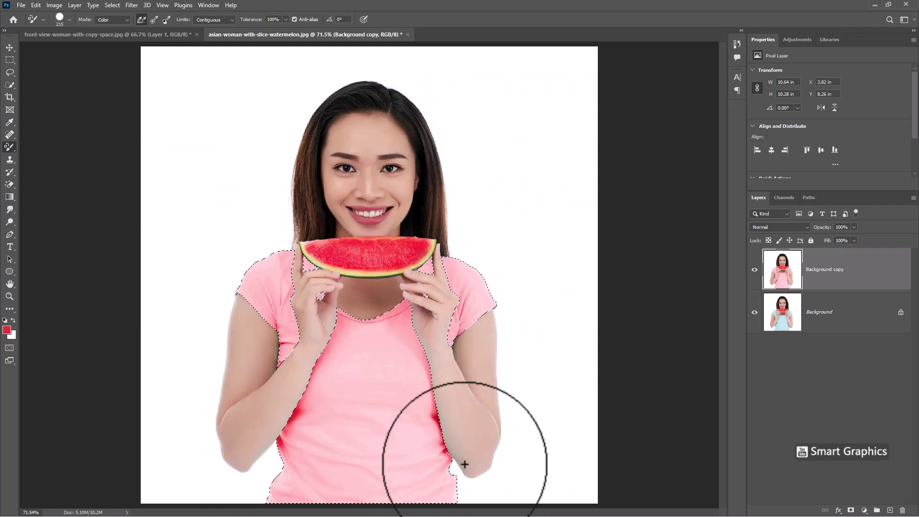
pyautogui.hotkey('ctrl', 'd')
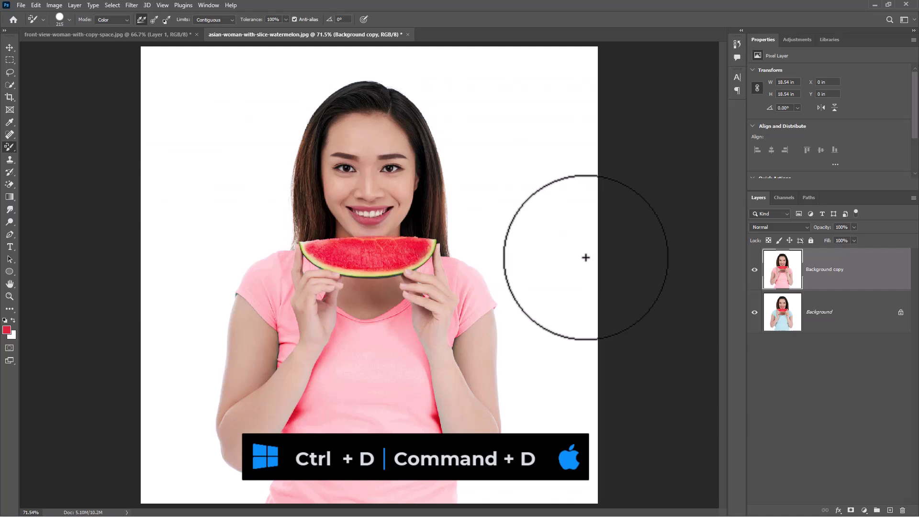
pyautogui.keyDown('alt'); pyautogui.click(755, 312); pyautogui.keyUp('alt')
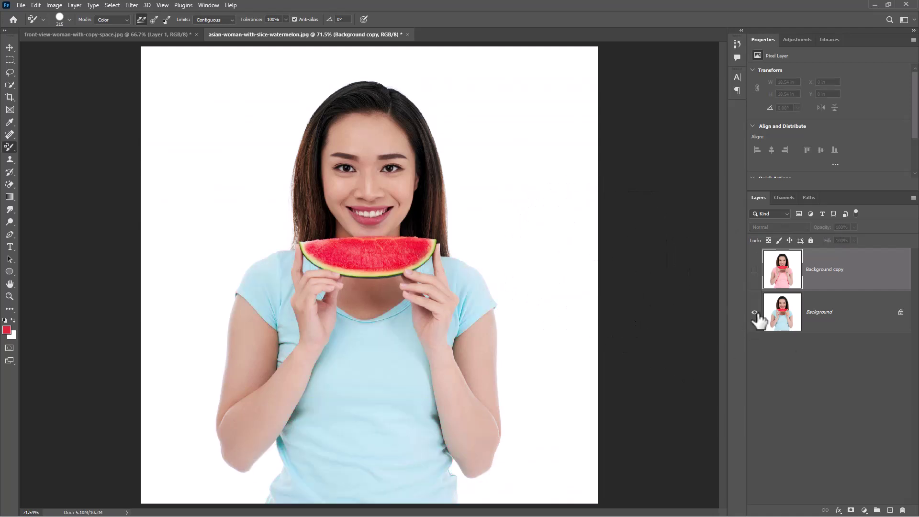